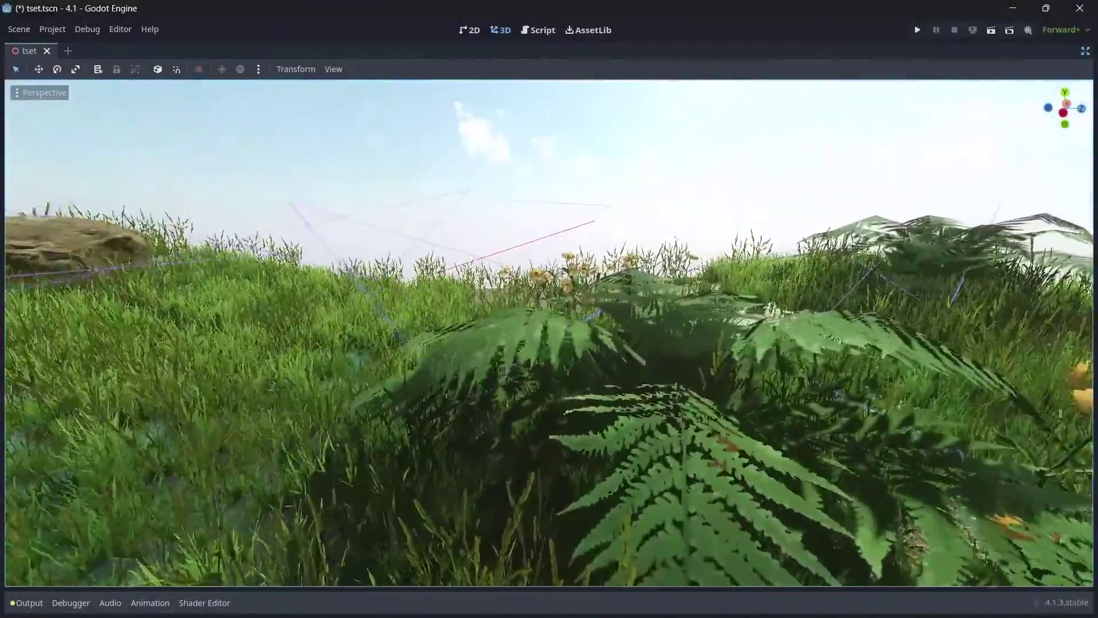
pyautogui.moveTo(549, 333); pyautogui.dragTo(439, 322, button='right')
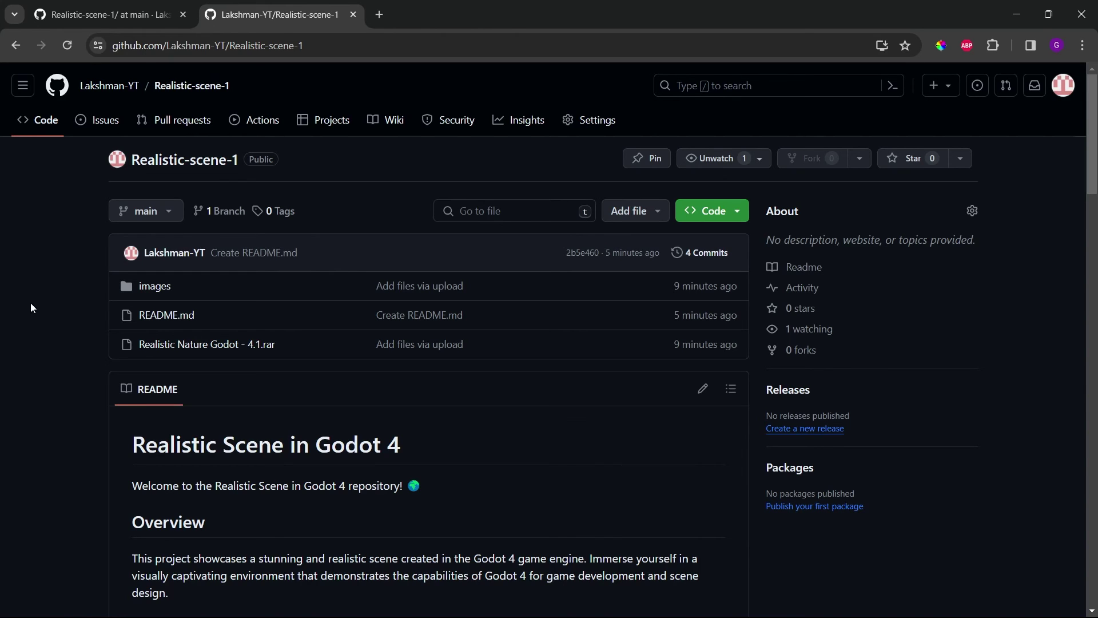
# Step: Look through the README and preview images of the Realistic-scene-1 repository, then show its code download options
pyautogui.scroll(-20, 35, 305)
pyautogui.scroll(-10, 88, 316)
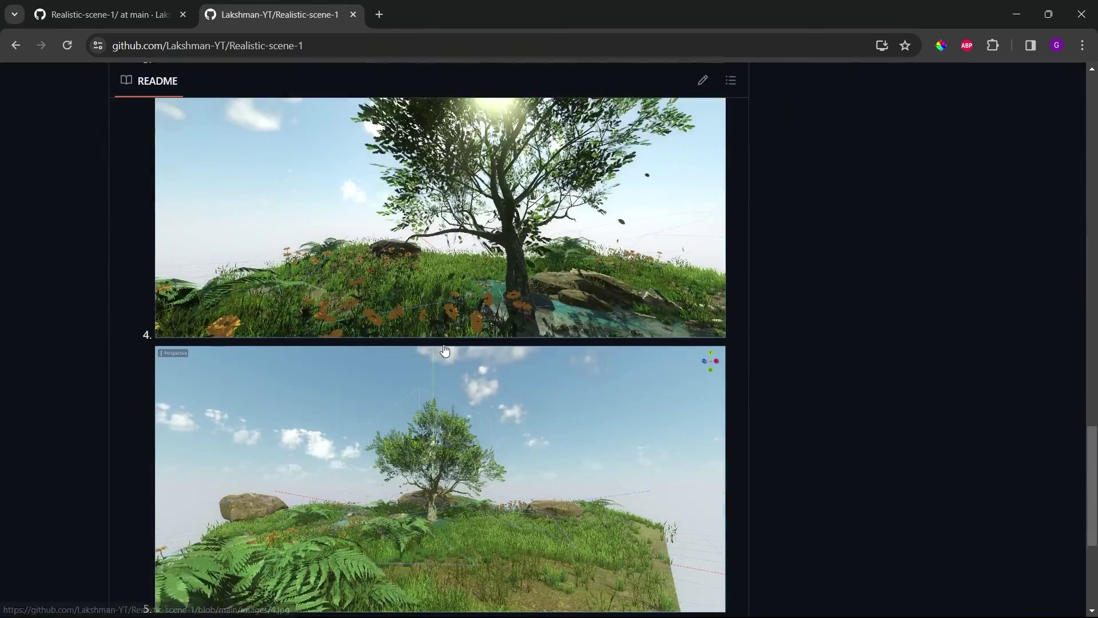
pyautogui.scroll(8, 451, 389)
pyautogui.scroll(15, 458, 421)
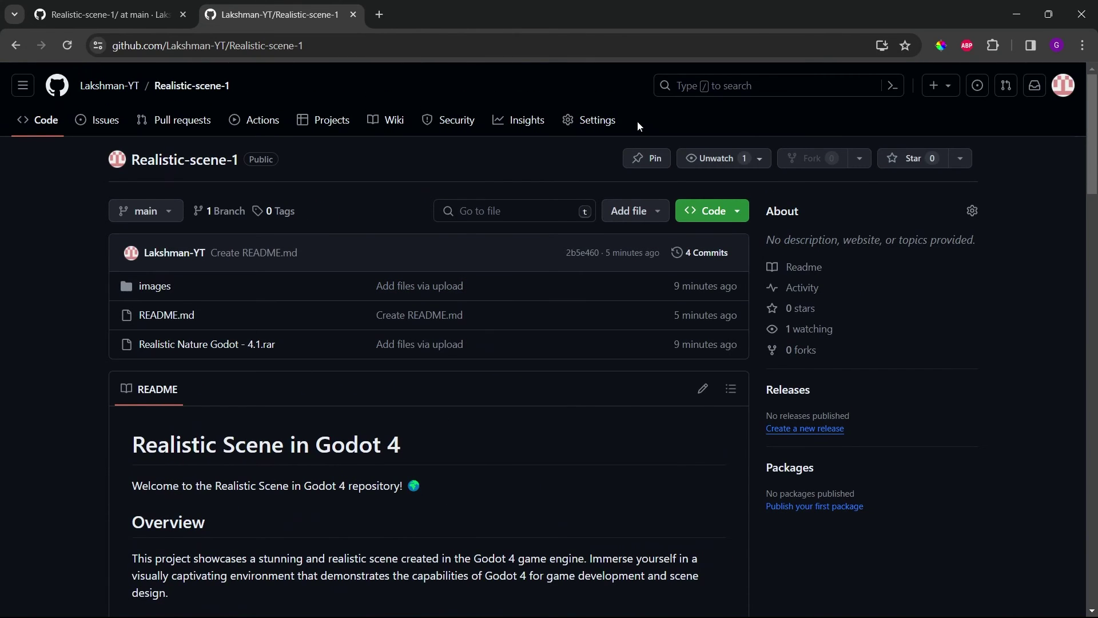
pyautogui.click(731, 219)
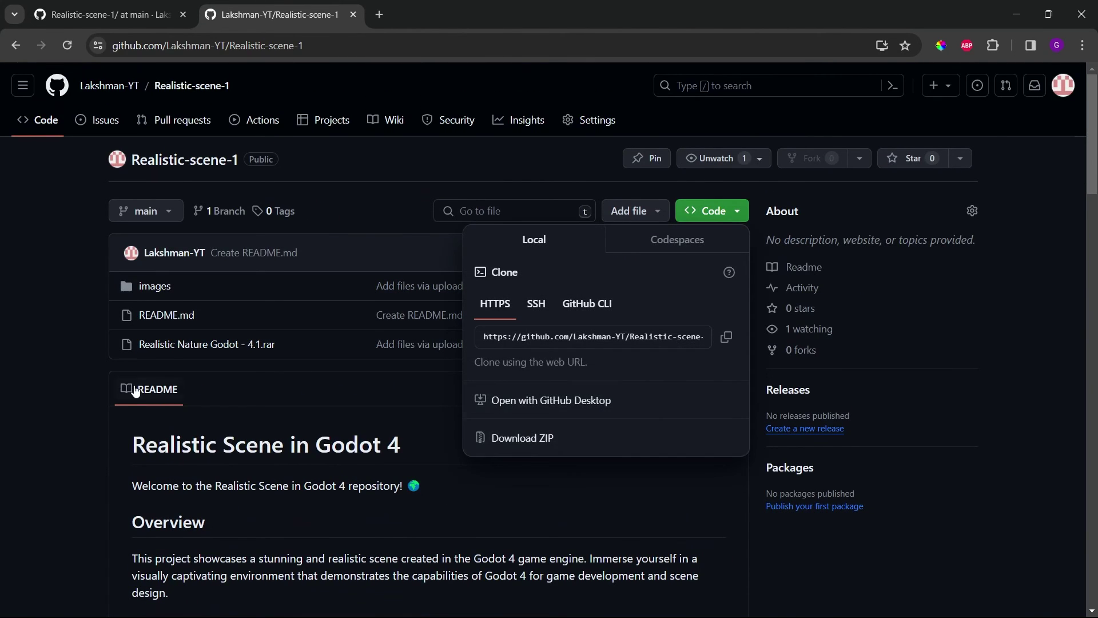
pyautogui.click(9, 313)
# Step: Switch to the "tree and fern" folder in File Explorer and select the Realistic Nature Godot - 4.1 archive
pyautogui.hotkey('alt', 'Tab')
pyautogui.hotkey('alt', 'Tab')
pyautogui.hotkey('alt', 'Tab')
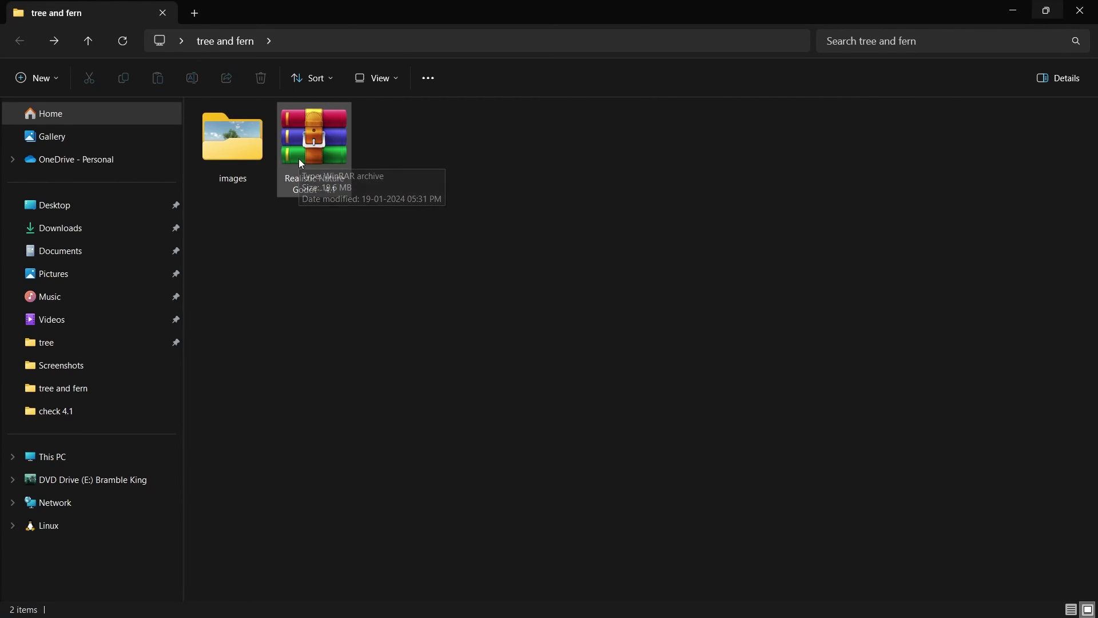
pyautogui.click(299, 160)
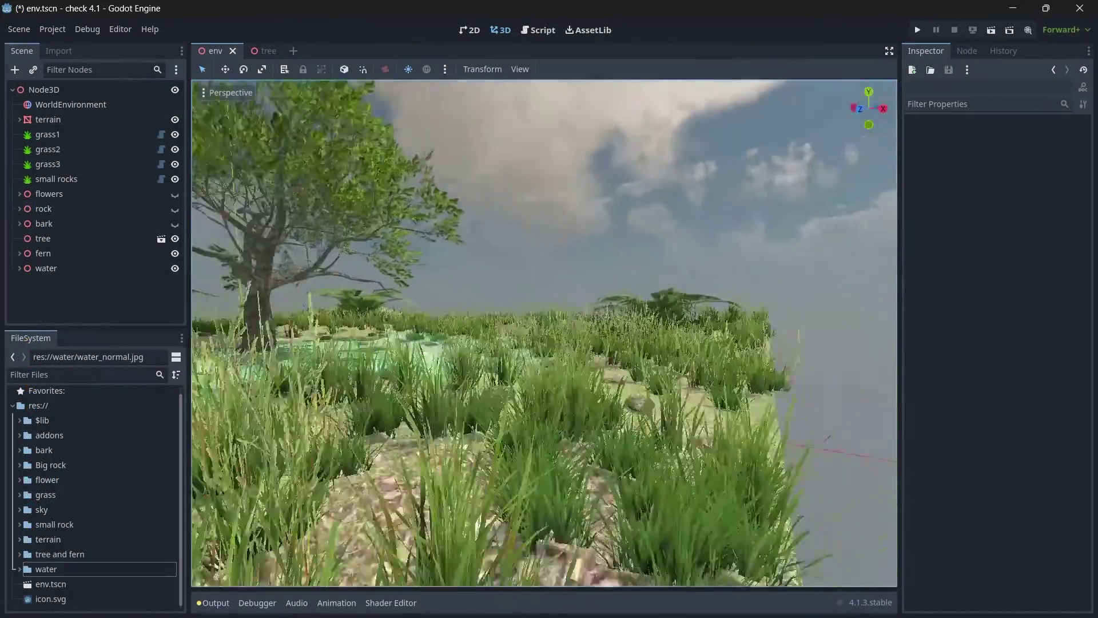
# Step: Add a DirectionalLight3D node as a child of the root Node3D in the env scene
pyautogui.moveTo(544, 333)
pyautogui.mouseDown(button='right')
pyautogui.moveTo(575, 348)
pyautogui.moveTo(600, 320)
pyautogui.moveTo(544, 331)
pyautogui.mouseUp(button='right')
pyautogui.click(50, 88)
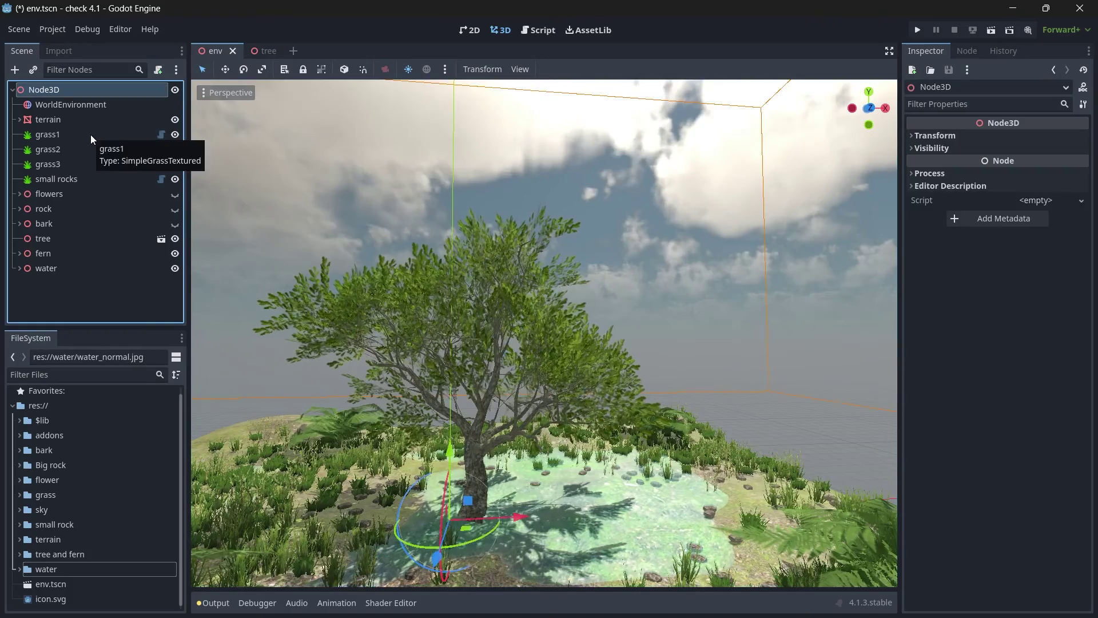
pyautogui.hotkey('ctrl', 'a')
pyautogui.write('direct')
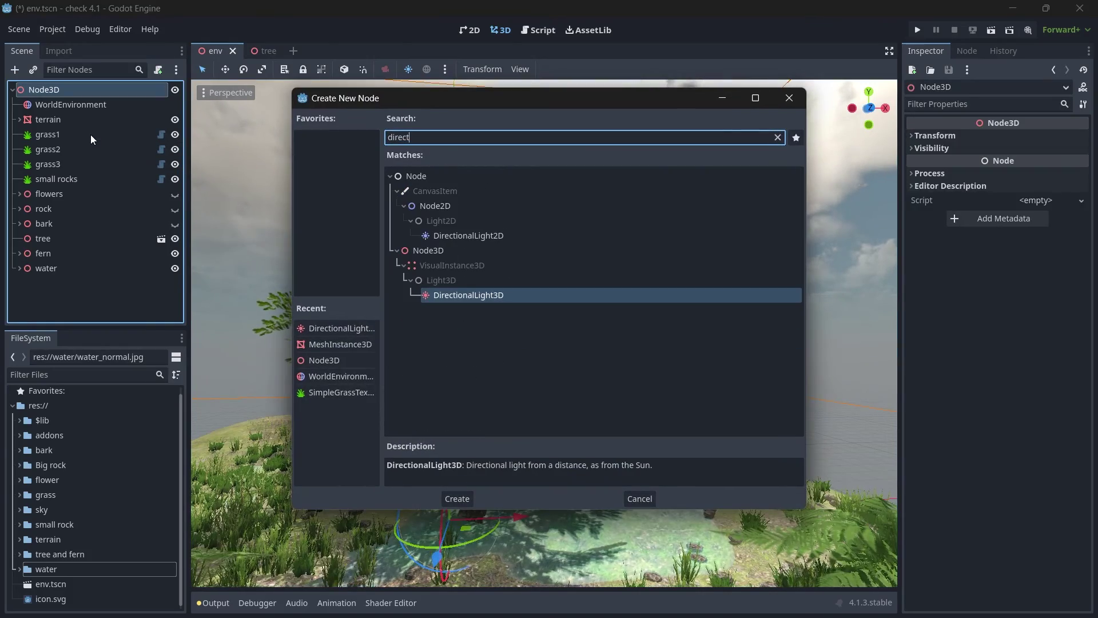
pyautogui.press('Return')
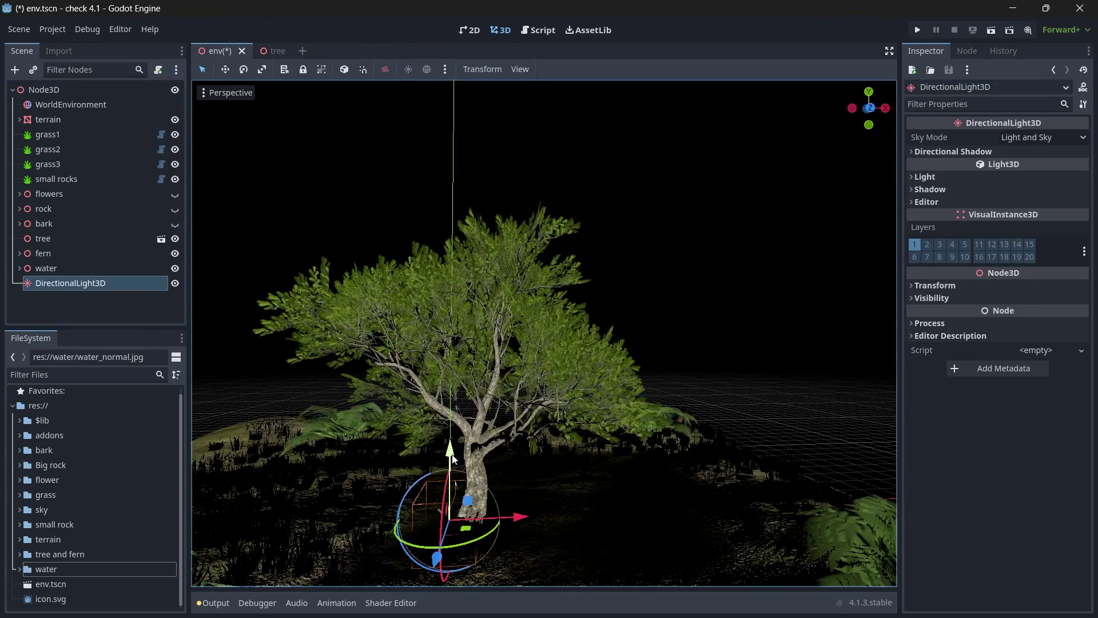
# Step: Raise the directional light above the tree and shift it sideways along the X axis
pyautogui.moveTo(452, 457); pyautogui.dragTo(454, 141)
pyautogui.moveTo(524, 202); pyautogui.dragTo(694, 214)
# Step: Rotate the directional light above the tree so that it shines steeply down onto the terrain
pyautogui.press('s')
pyautogui.moveTo(693, 215); pyautogui.dragTo(575, 247, button='right')
pyautogui.press('d')
pyautogui.press('f')
pyautogui.press('a')
pyautogui.press('e')
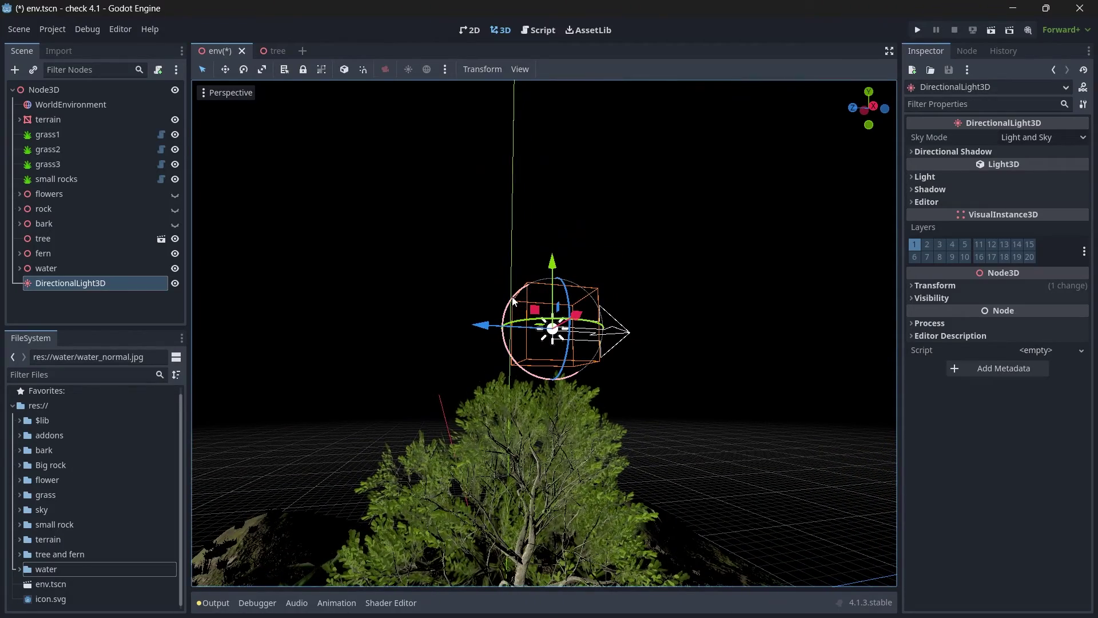
pyautogui.moveTo(509, 303); pyautogui.dragTo(568, 324)
pyautogui.moveTo(858, 122); pyautogui.dragTo(892, 124)
pyautogui.press('d')
pyautogui.moveTo(630, 282); pyautogui.dragTo(592, 298, button='right')
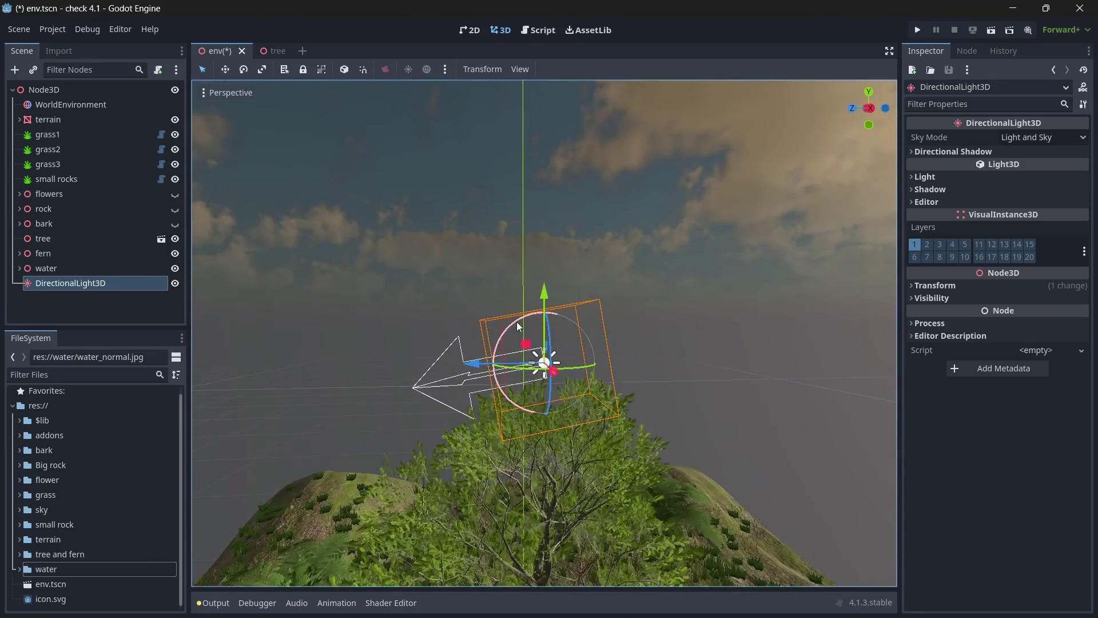
pyautogui.moveTo(515, 321); pyautogui.dragTo(477, 377)
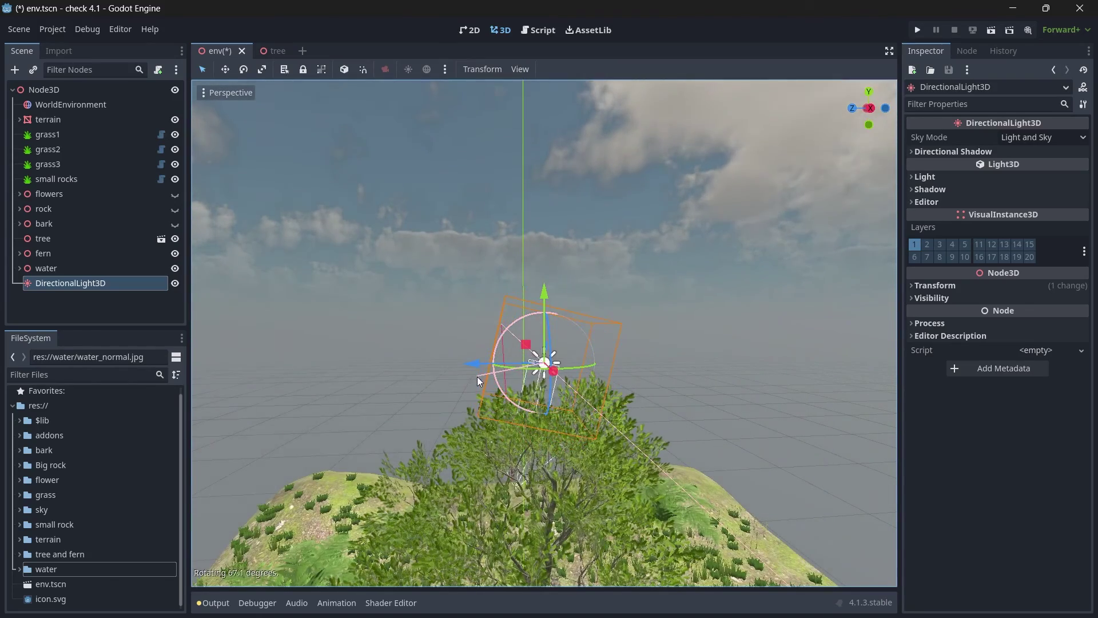
# Step: Enable shadows for the directional light
pyautogui.click(929, 191)
pyautogui.click(1009, 203)
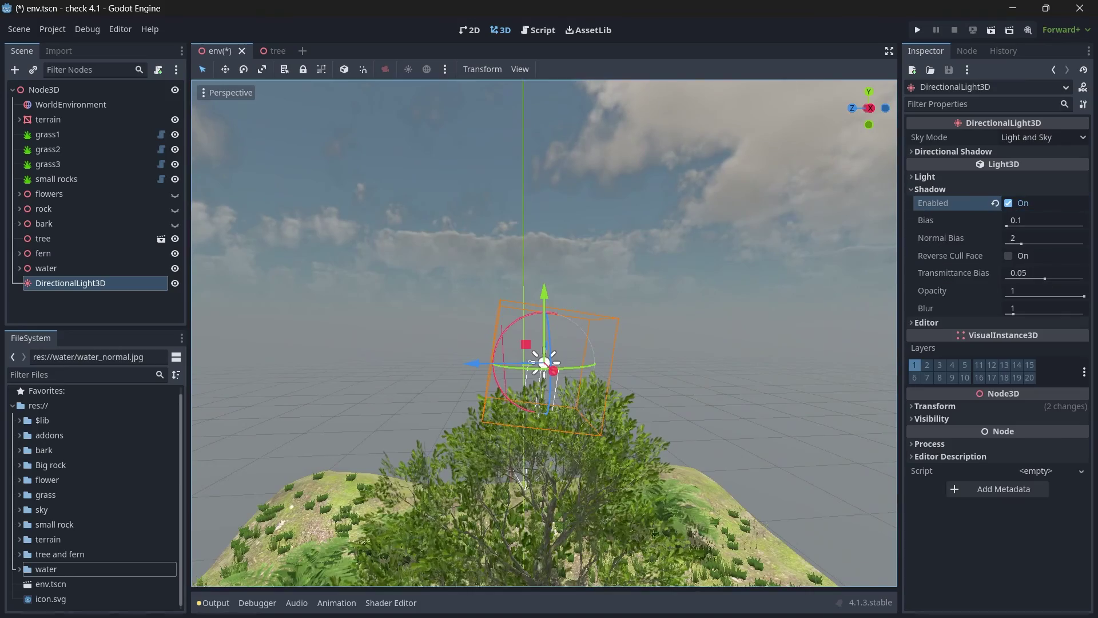
# Step: Shift the directional light about 1.4 units along the X axis and angle it diagonally down toward the tree
pyautogui.press('a')
pyautogui.moveTo(708, 221); pyautogui.dragTo(829, 260, button='right')
pyautogui.moveTo(680, 226); pyautogui.dragTo(734, 228)
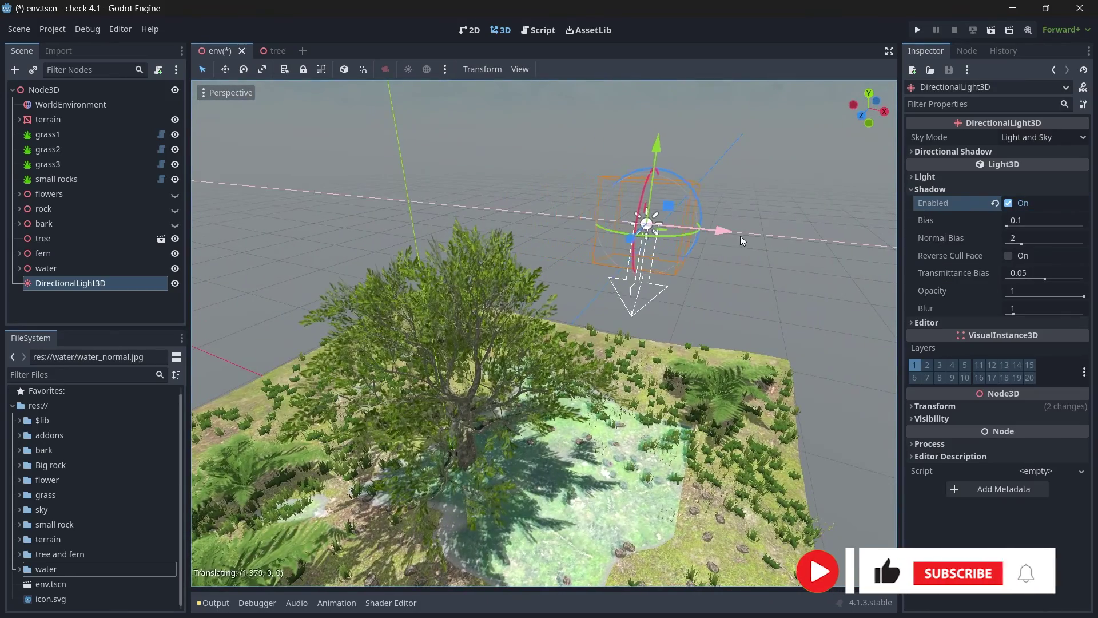
pyautogui.moveTo(682, 177); pyautogui.dragTo(687, 237)
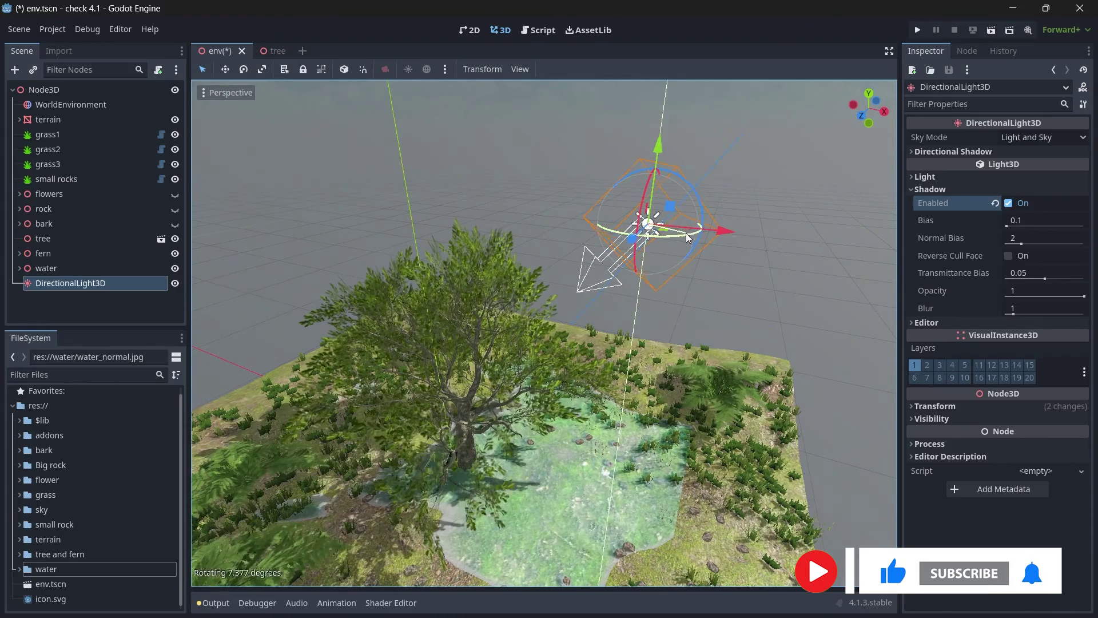
# Step: Set the directional light's color to hex e0e0e0 and its energy to 1.3
pyautogui.click(949, 189)
pyautogui.click(966, 176)
pyautogui.click(1024, 192)
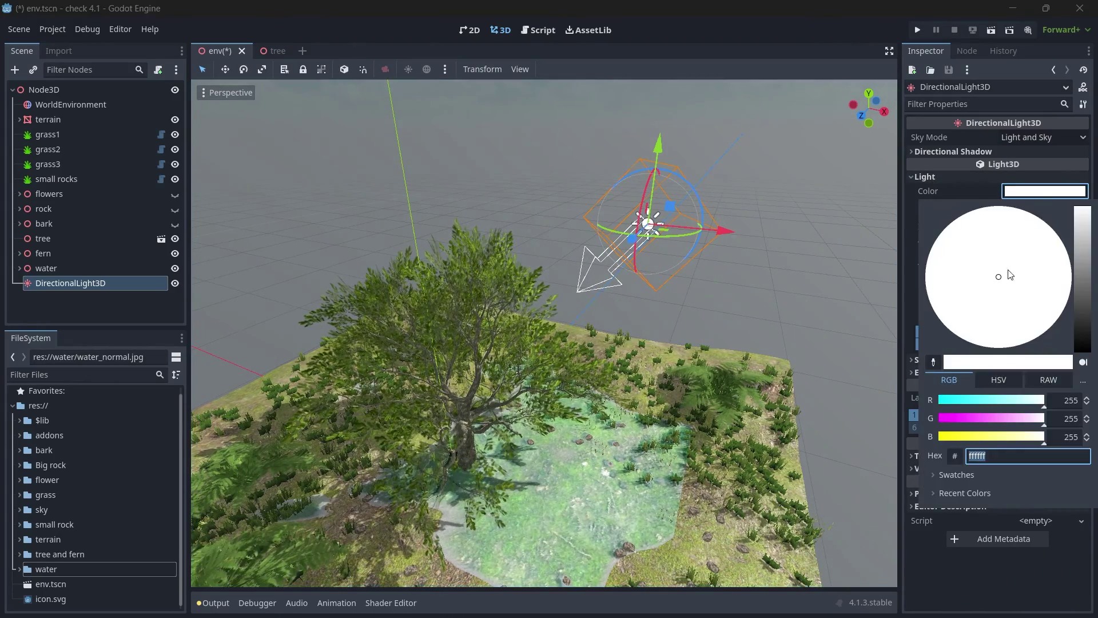
pyautogui.write('e0e0e0')
pyautogui.press('Return')
pyautogui.click(1031, 187)
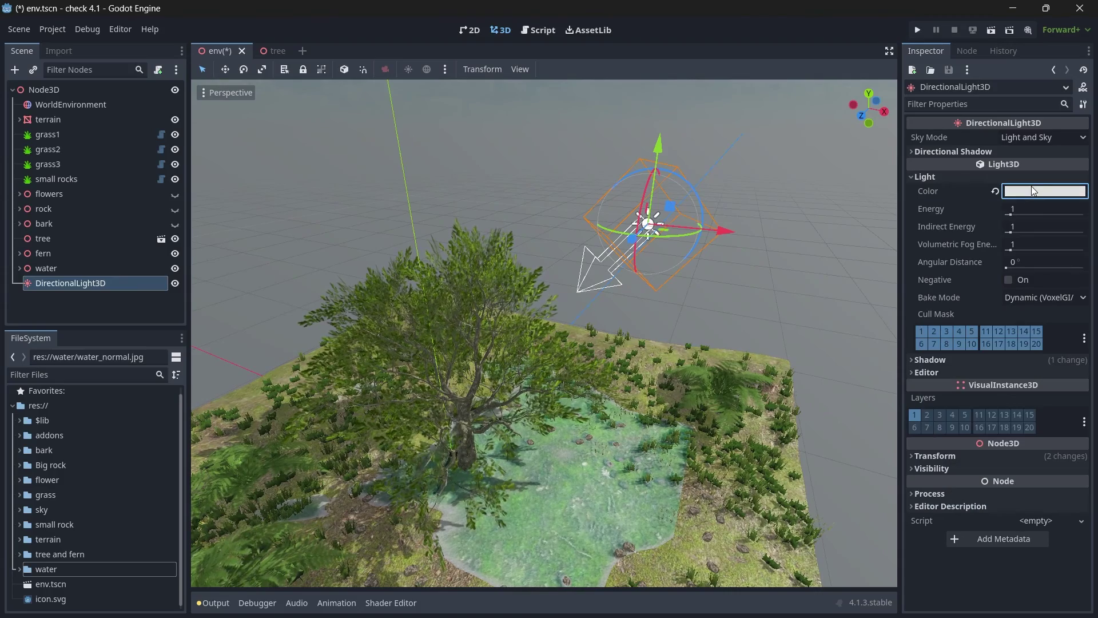
pyautogui.click(1029, 206)
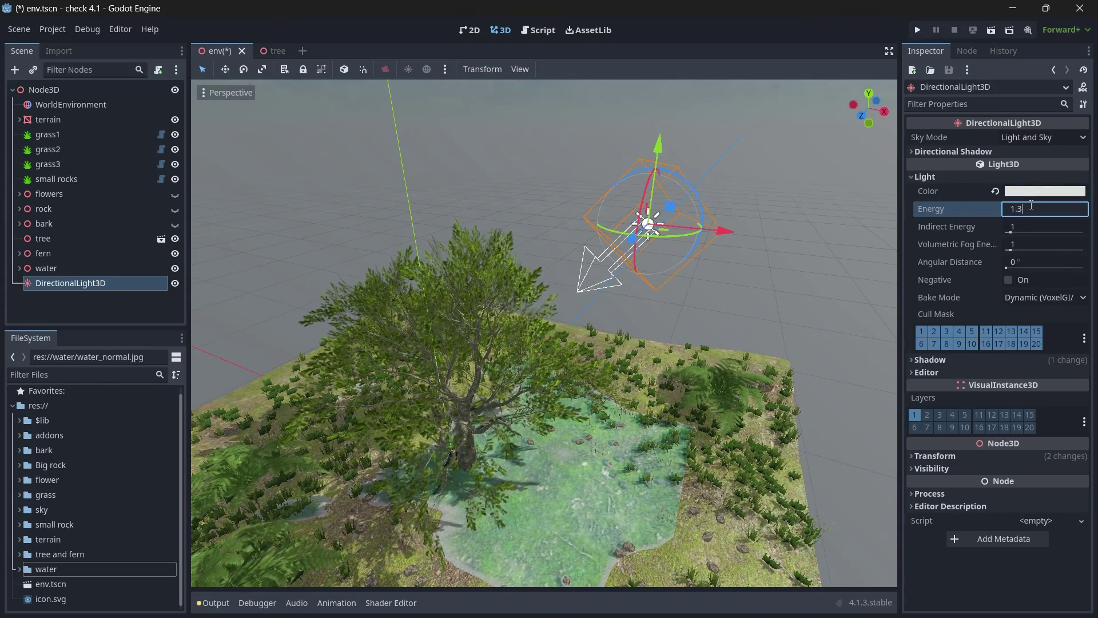
pyautogui.write('1.3')
pyautogui.press('Return')
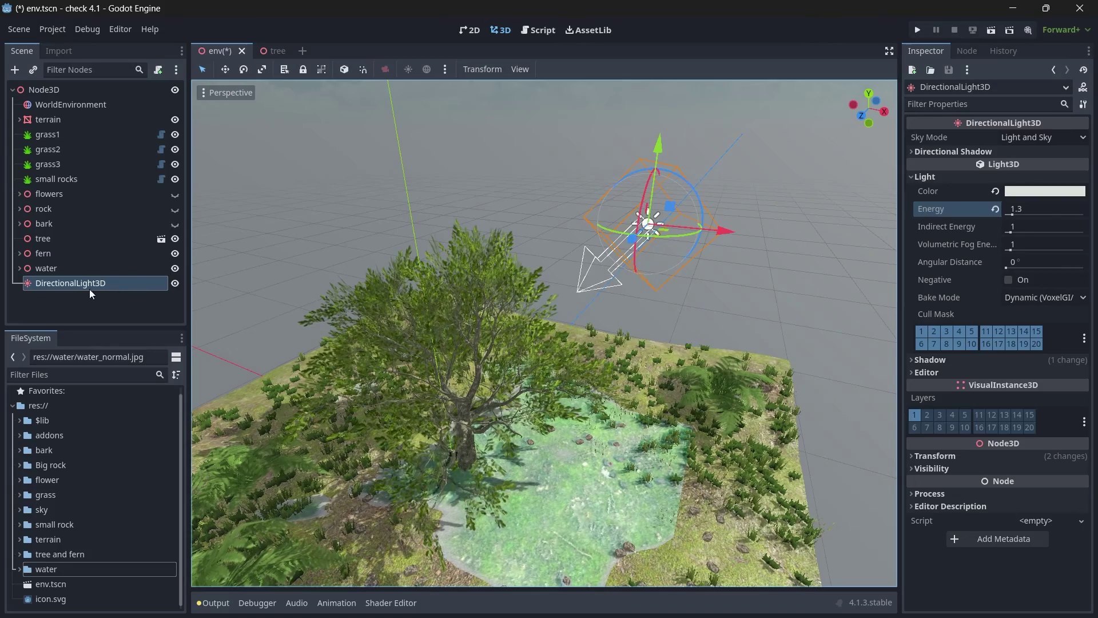
# Step: Enable glow in the environment of the WorldEnvironment node
pyautogui.click(85, 292)
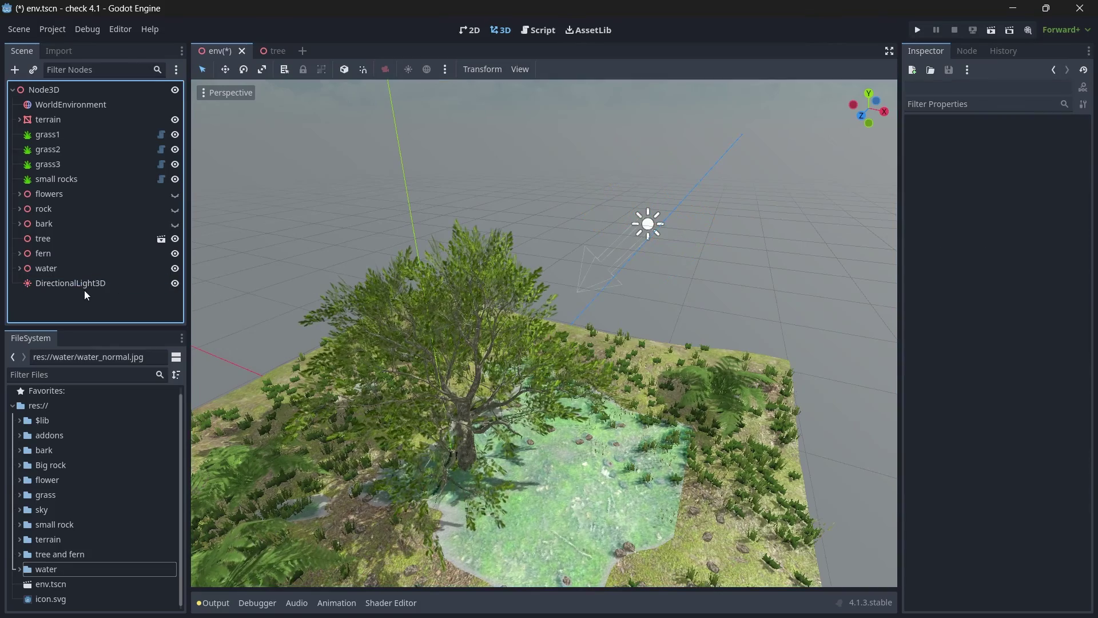
pyautogui.click(43, 103)
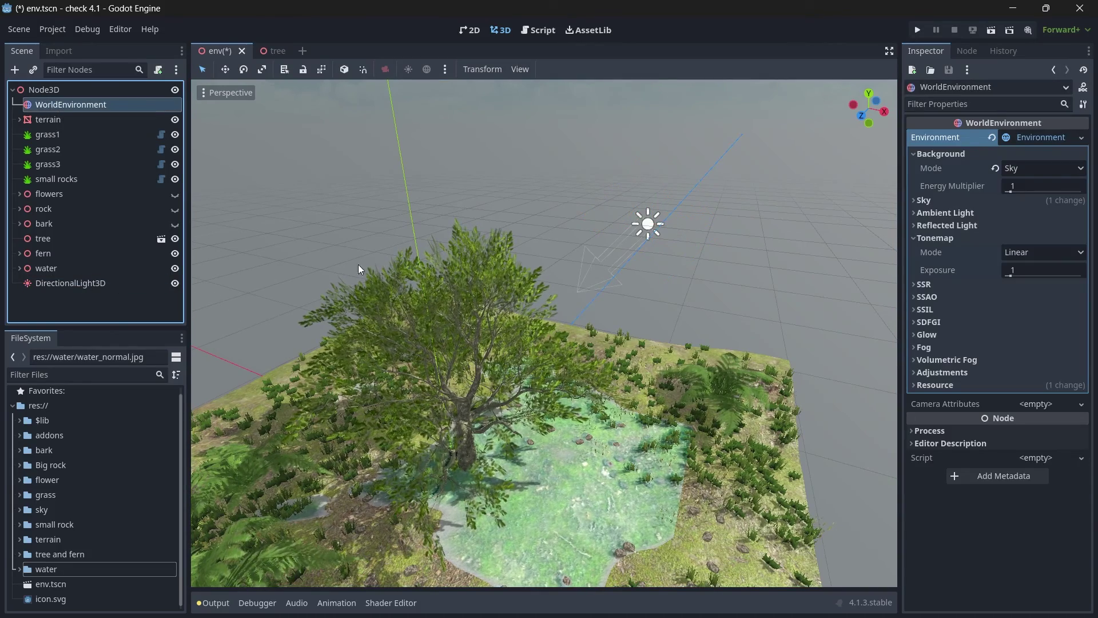
pyautogui.click(927, 238)
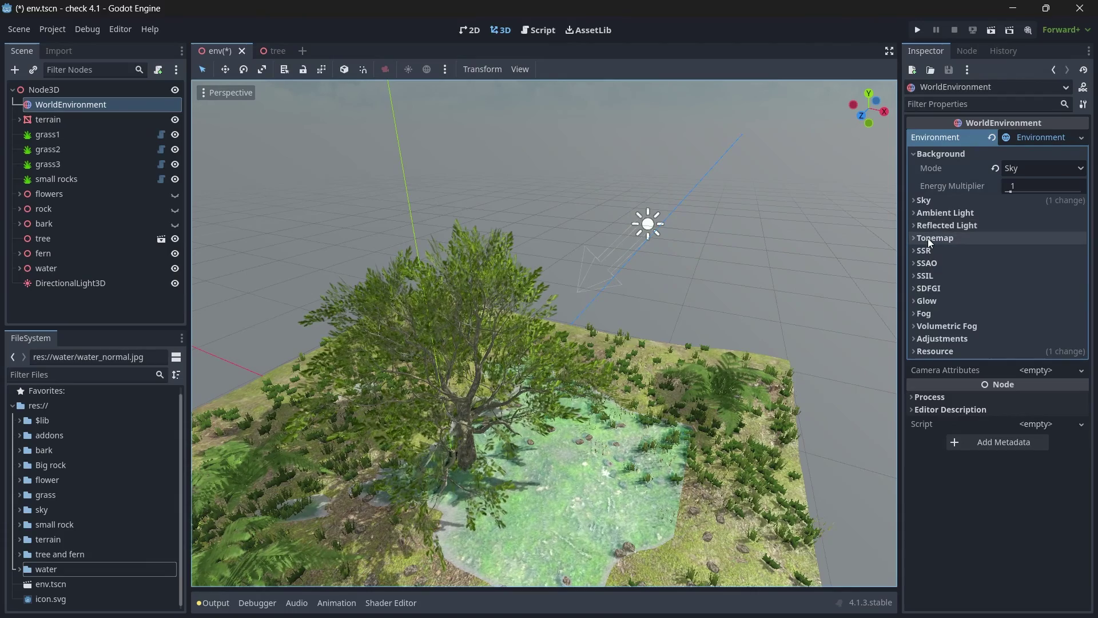
pyautogui.click(945, 302)
pyautogui.click(1010, 312)
pyautogui.moveTo(649, 335); pyautogui.dragTo(810, 200, button='right')
pyautogui.press('s')
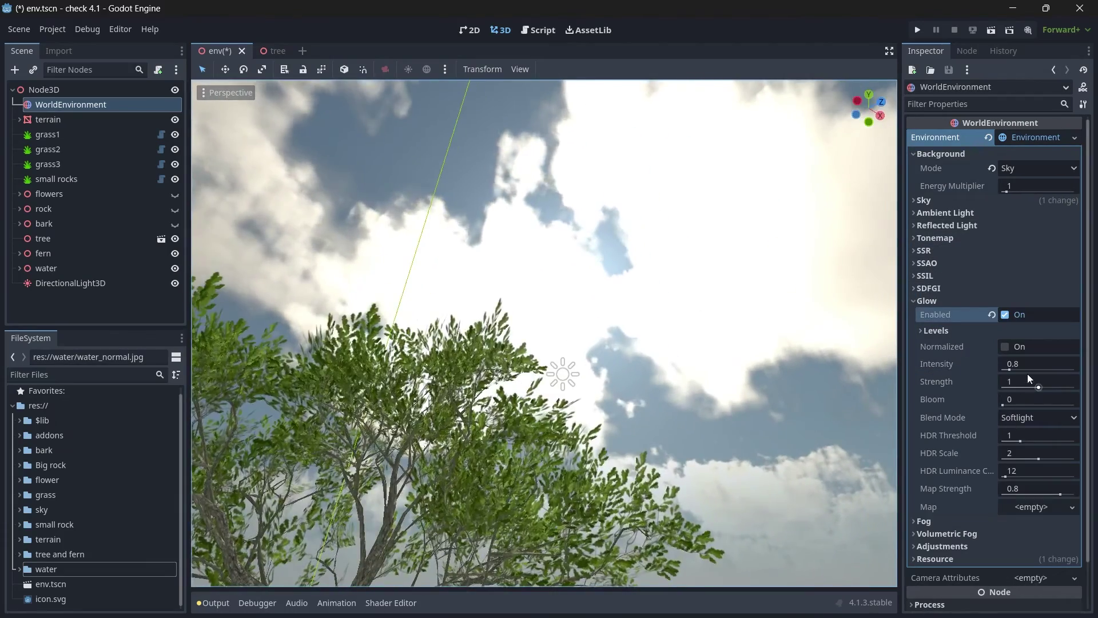
# Step: Set the environment's glow intensity to 0.5
pyautogui.click(1030, 366)
pyautogui.write('0.5')
pyautogui.press('Return')
# Step: Change the glow blend mode to Additive and set the bloom to 0.02
pyautogui.click(1018, 418)
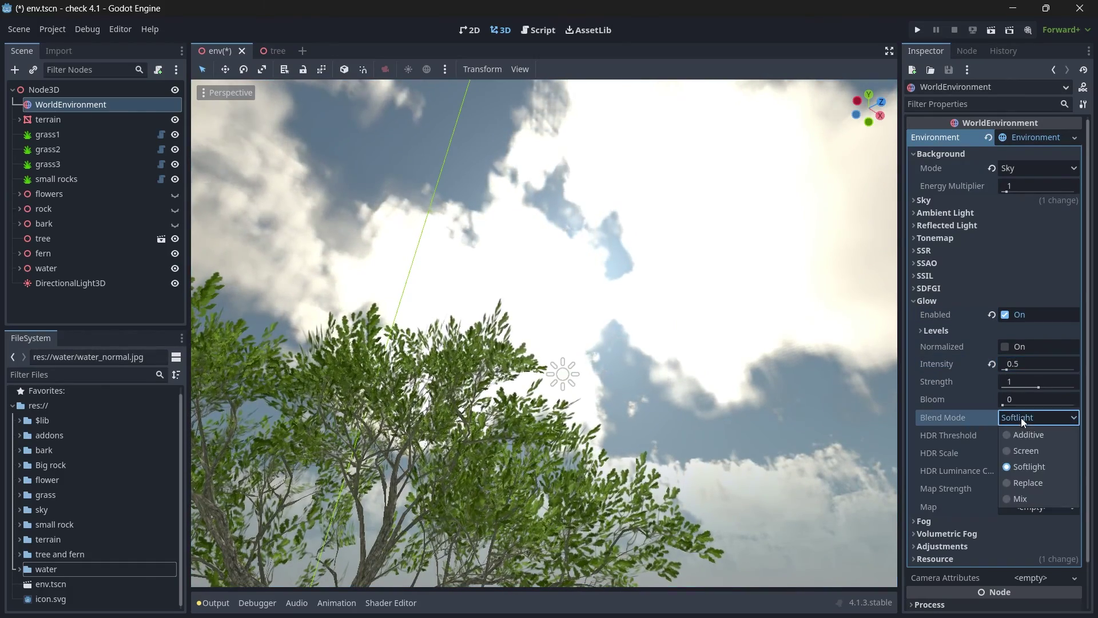
pyautogui.click(1023, 434)
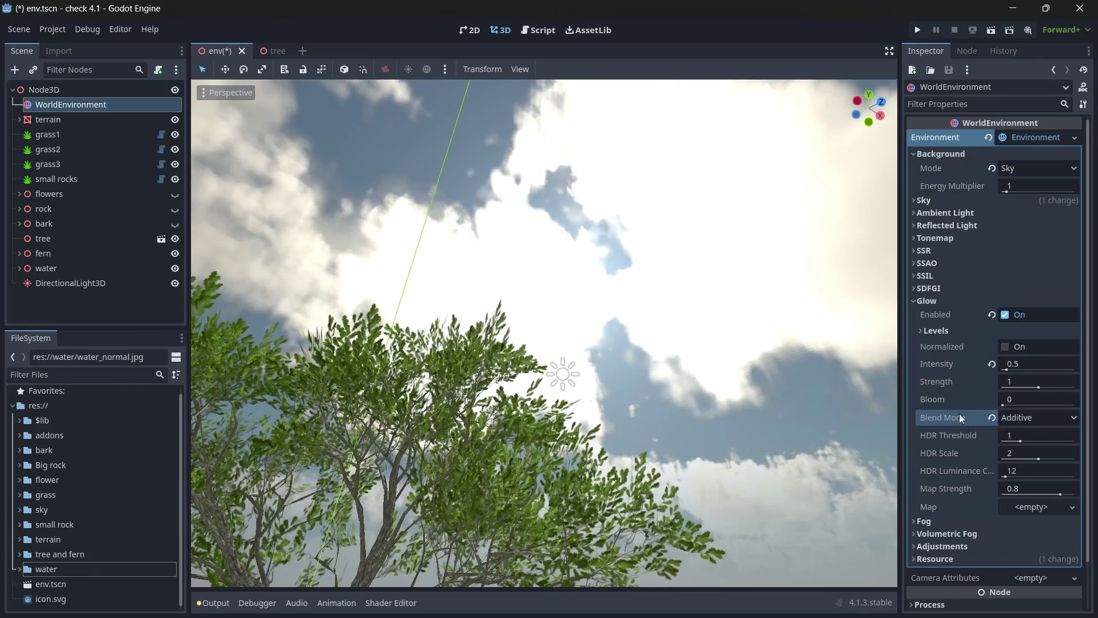
pyautogui.click(1014, 400)
pyautogui.write('.02')
pyautogui.press('Return')
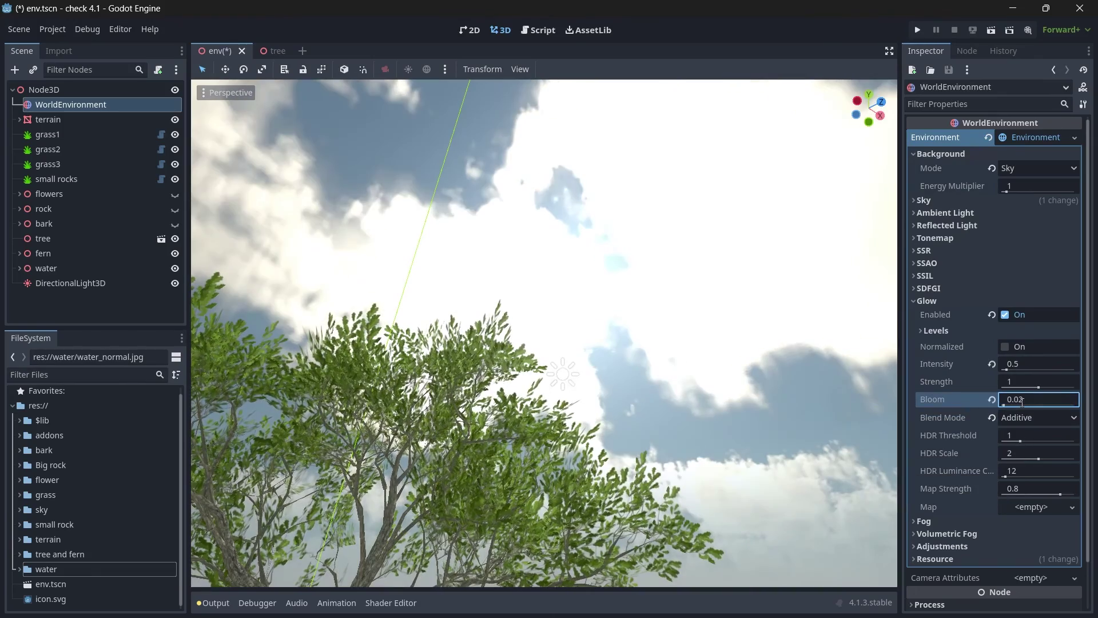
# Step: Set the environment's glow intensity to 0.3
pyautogui.click(1021, 364)
pyautogui.write('0.2')
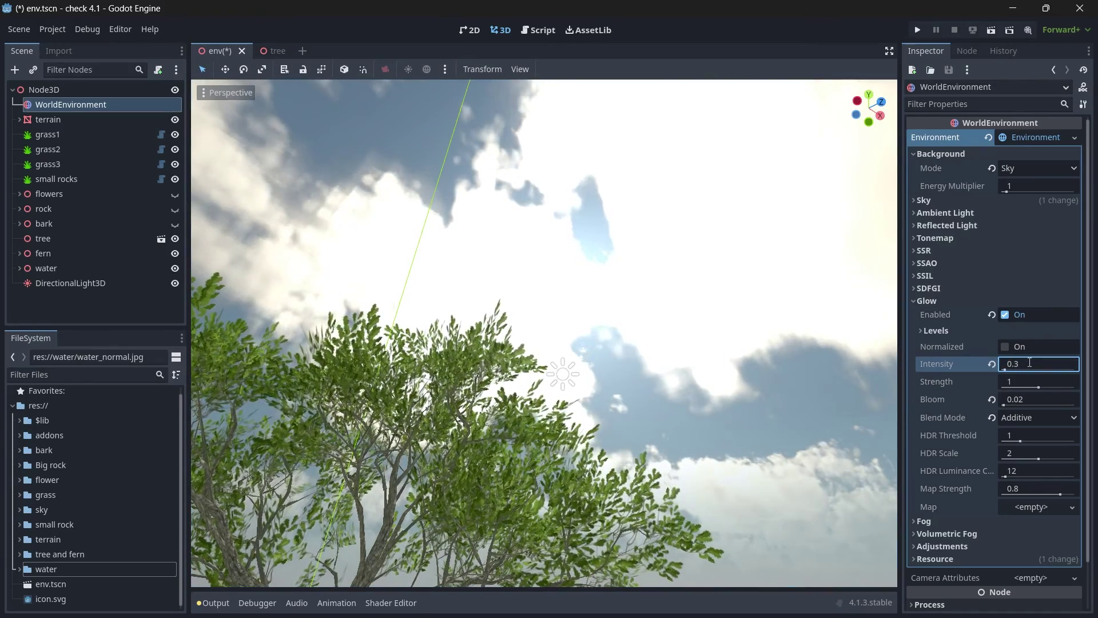
pyautogui.press('Return')
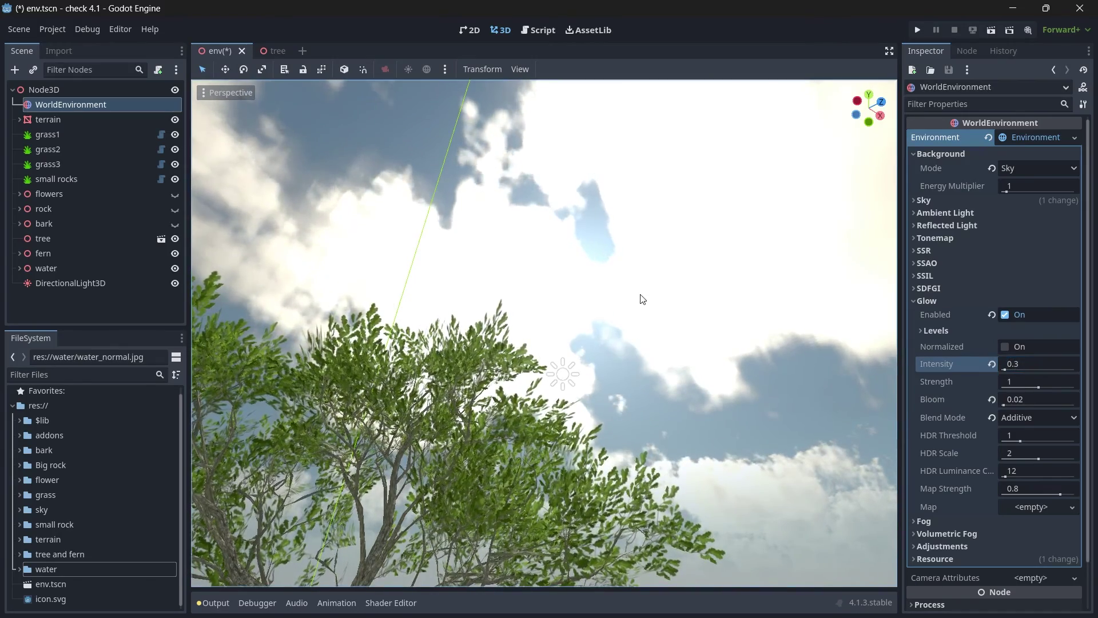
# Step: Reduce the glow's HDR luminance cap to 0
pyautogui.press('s')
pyautogui.moveTo(640, 303); pyautogui.dragTo(578, 423, button='right')
pyautogui.moveTo(623, 366); pyautogui.dragTo(661, 304, button='right')
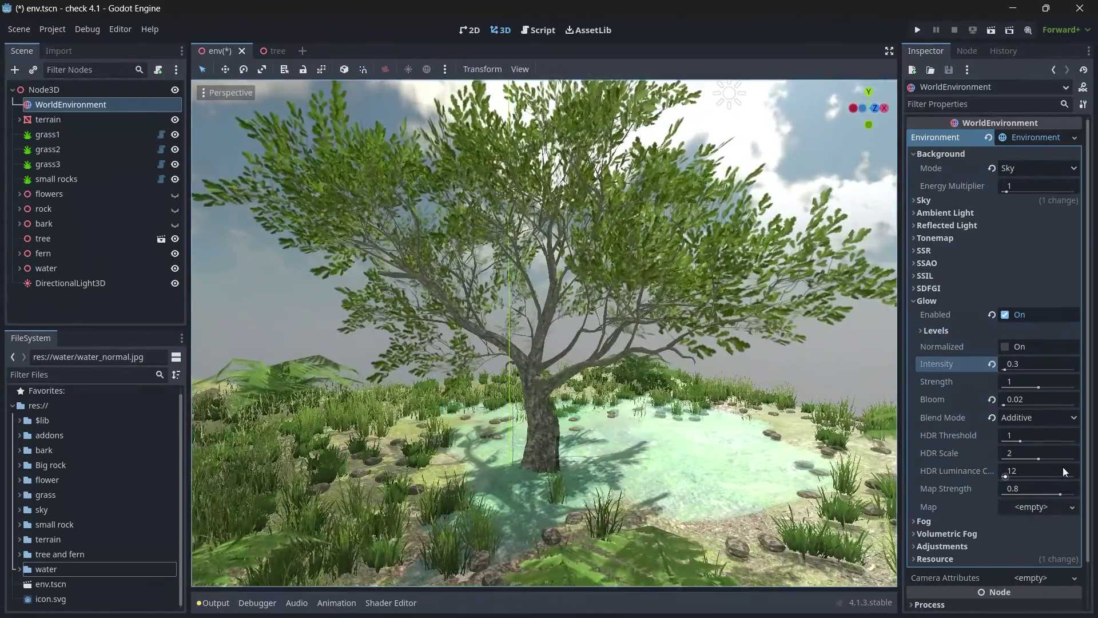
pyautogui.moveTo(1005, 476); pyautogui.dragTo(1002, 476)
pyautogui.moveTo(687, 355); pyautogui.dragTo(738, 275, button='right')
pyautogui.moveTo(1002, 476)
pyautogui.mouseDown()
pyautogui.moveTo(1013, 476)
pyautogui.moveTo(996, 485)
pyautogui.mouseUp()
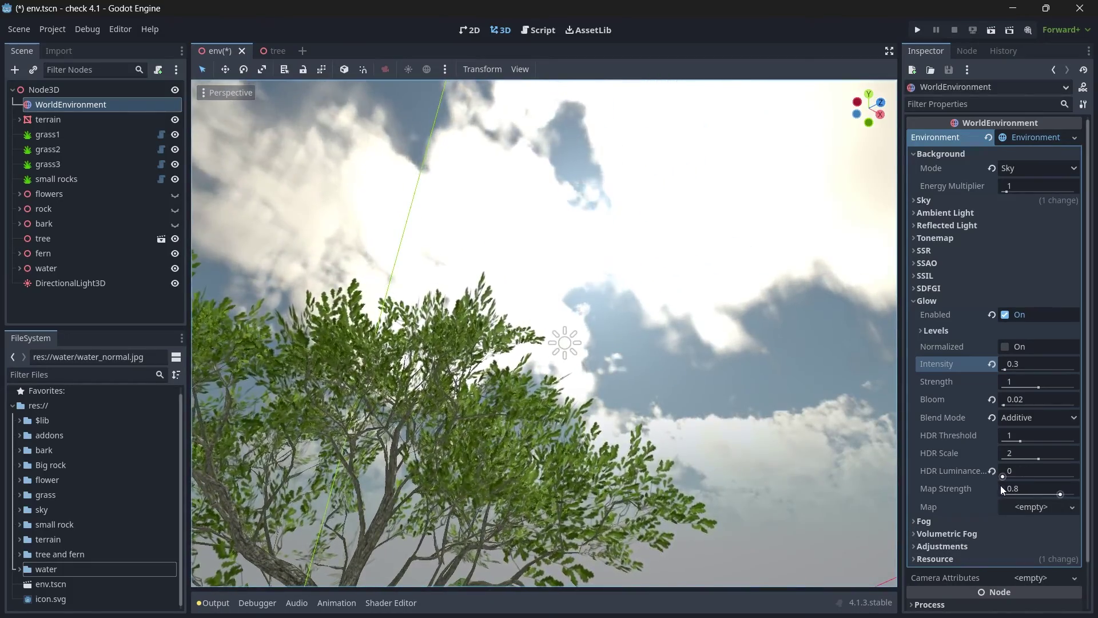
# Step: Enable volumetric fog in the environment and set its Sky Affect to 0
pyautogui.click(926, 300)
pyautogui.moveTo(814, 359); pyautogui.dragTo(814, 440, button='right')
pyautogui.moveTo(814, 441); pyautogui.dragTo(806, 417, button='middle')
pyautogui.moveTo(814, 361); pyautogui.dragTo(655, 396, button='right')
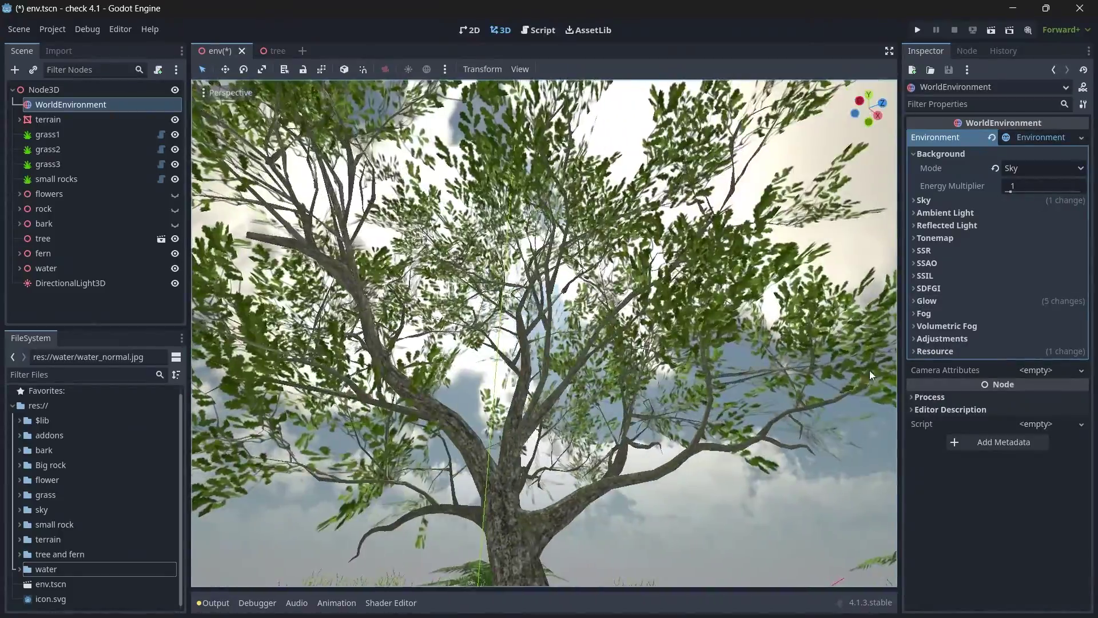
pyautogui.click(914, 328)
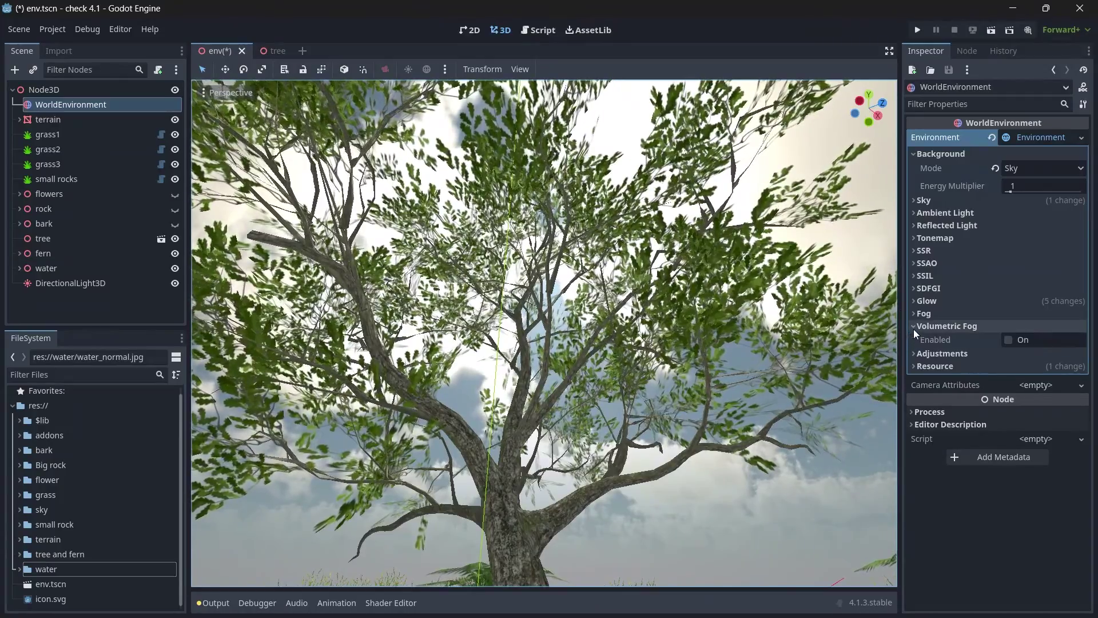
pyautogui.click(1006, 341)
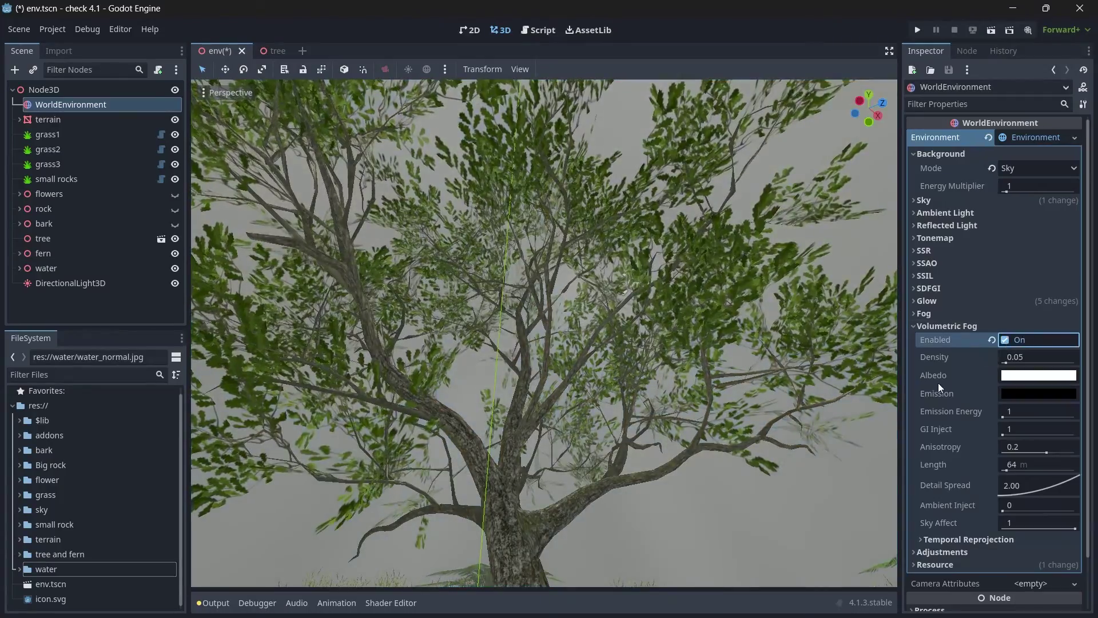
pyautogui.moveTo(702, 435)
pyautogui.mouseDown(button='right')
pyautogui.moveTo(669, 445)
pyautogui.moveTo(719, 445)
pyautogui.mouseUp(button='right')
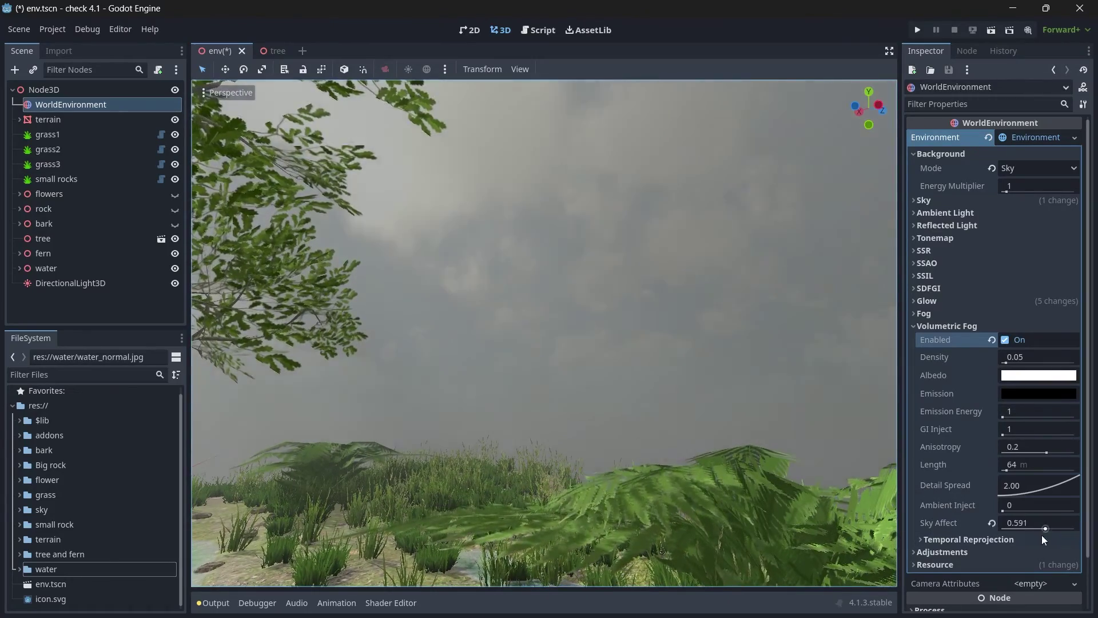
pyautogui.moveTo(1042, 529); pyautogui.dragTo(993, 532)
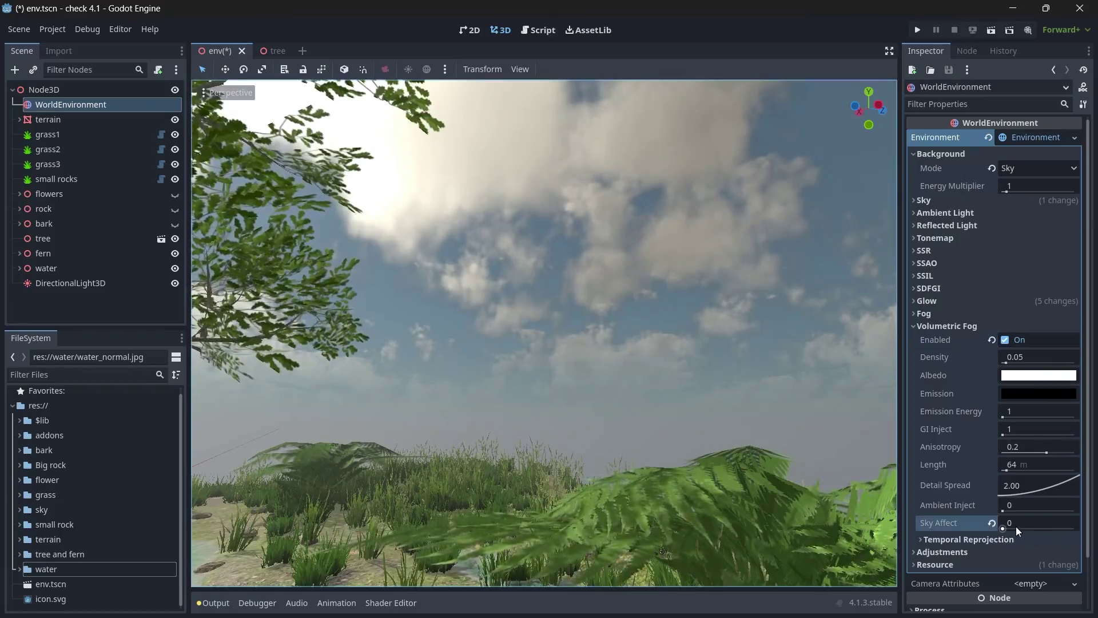
# Step: Set the volumetric fog's density to 0.2
pyautogui.moveTo(682, 396); pyautogui.dragTo(572, 375, button='right')
pyautogui.moveTo(649, 393); pyautogui.dragTo(635, 393, button='right')
pyautogui.click(1040, 357)
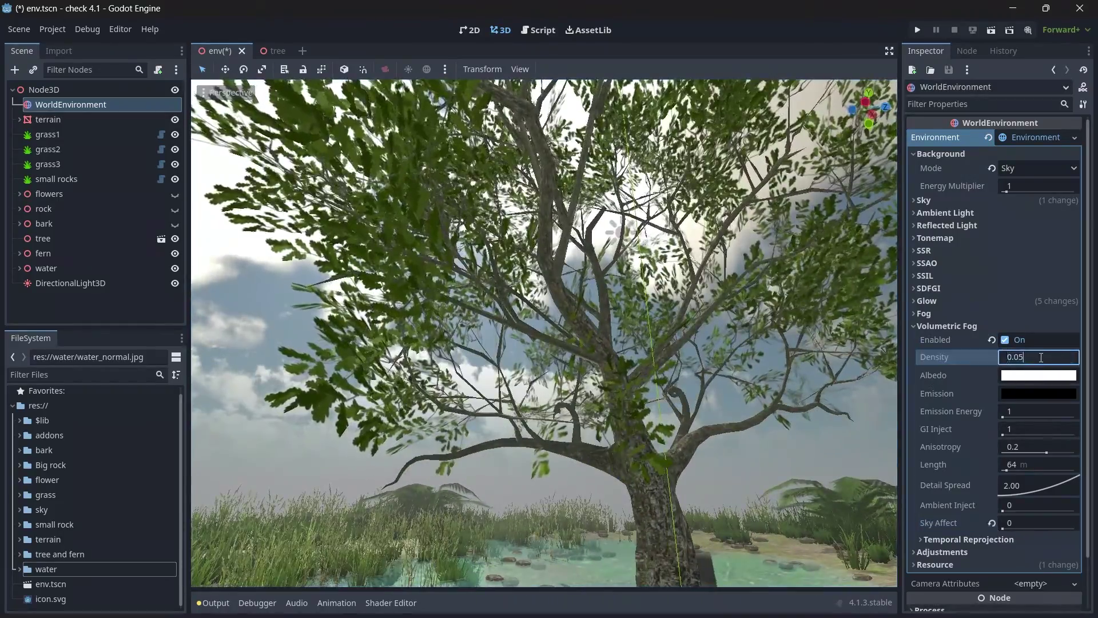
pyautogui.write('2')
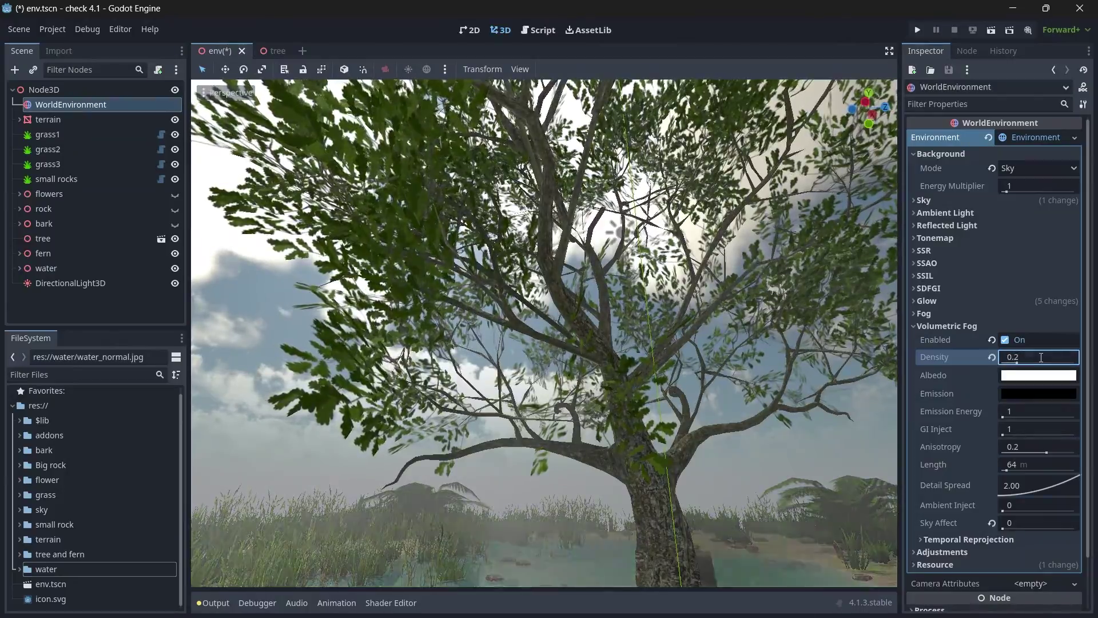
# Step: Change the volumetric fog's albedo to the pale grey-green e0e8e4
pyautogui.moveTo(820, 398)
pyautogui.mouseDown(button='right')
pyautogui.moveTo(820, 344)
pyautogui.moveTo(804, 346)
pyautogui.moveTo(828, 375)
pyautogui.moveTo(824, 411)
pyautogui.mouseUp(button='right')
pyautogui.press('s')
pyautogui.click(1028, 379)
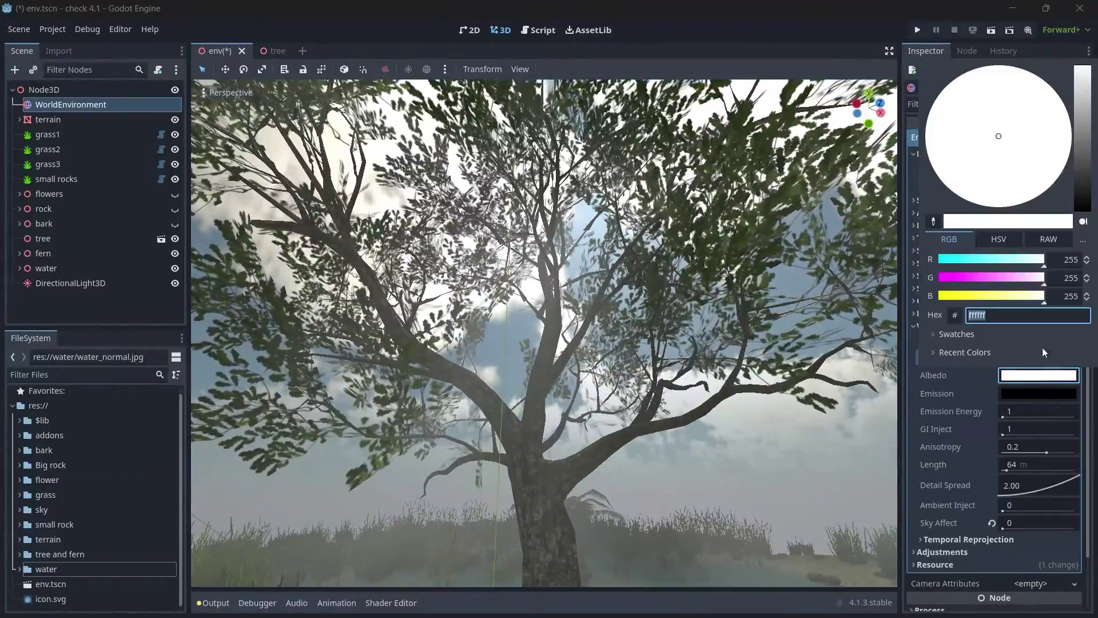
pyautogui.click(1082, 79)
pyautogui.click(988, 138)
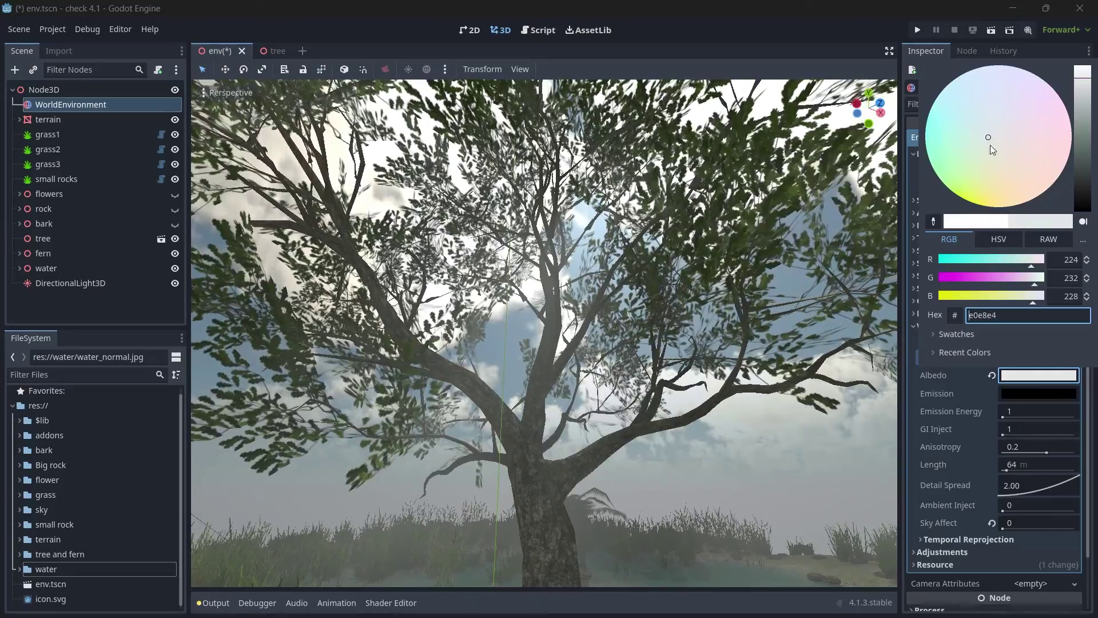
pyautogui.click(1030, 372)
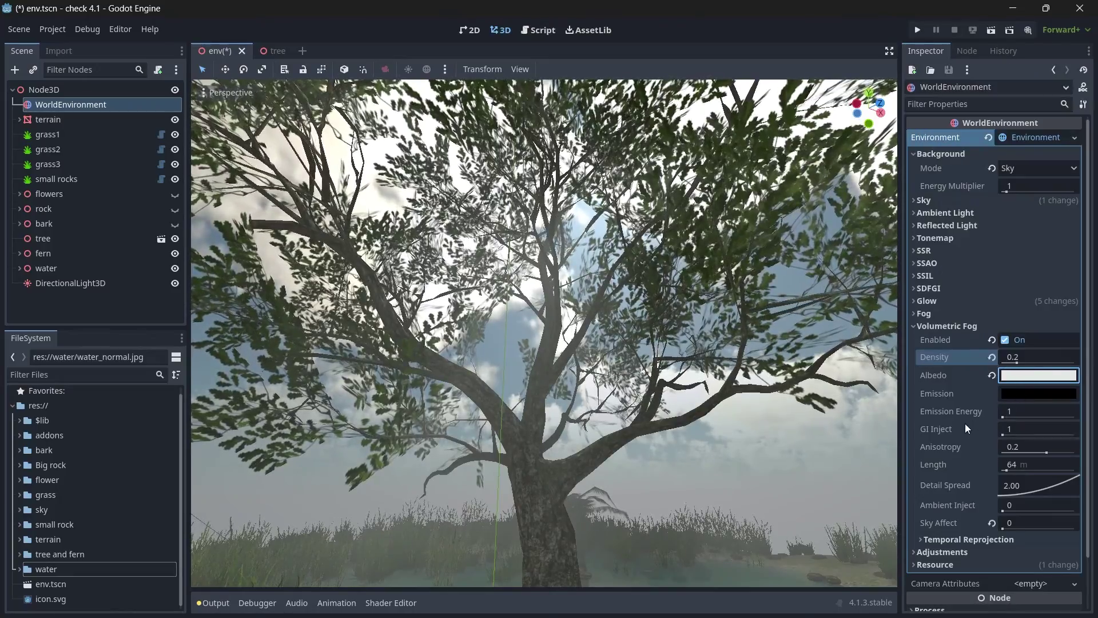
# Step: Set the volumetric fog's length to 3 m and check the scene from farther back
pyautogui.click(1033, 465)
pyautogui.write('3')
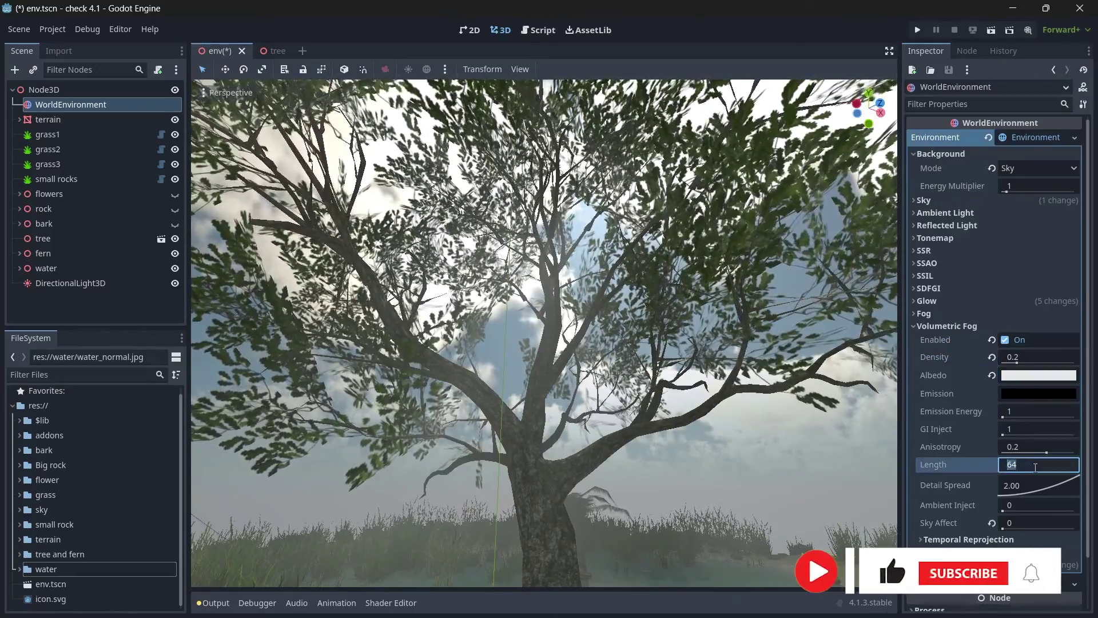
pyautogui.press('Return')
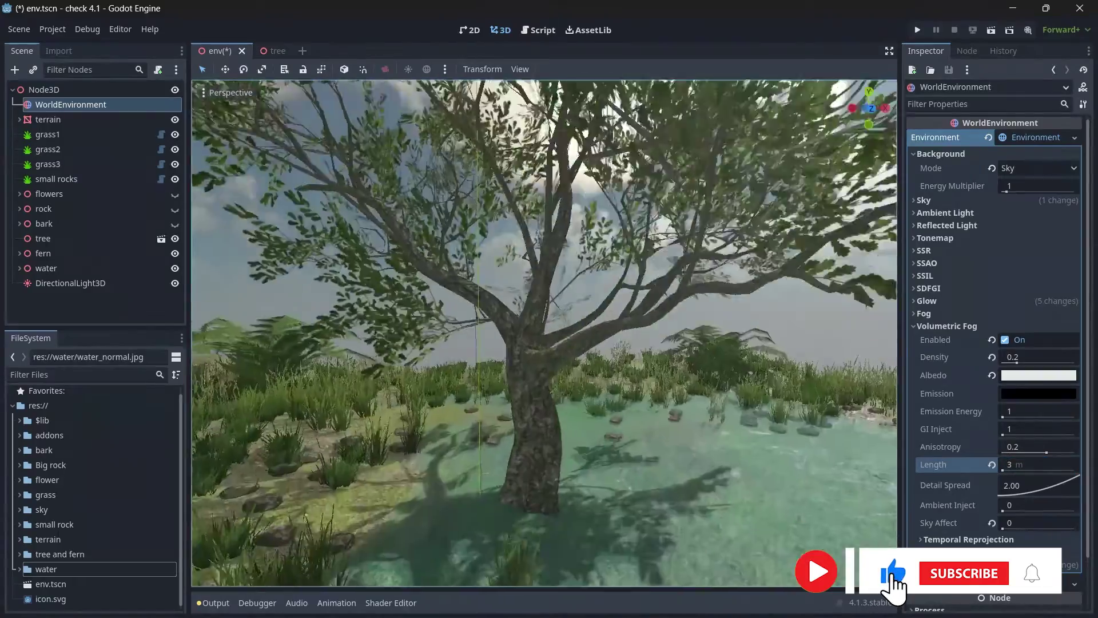
pyautogui.press('s')
pyautogui.moveTo(544, 333)
pyautogui.mouseDown(button='right')
pyautogui.moveTo(526, 343)
pyautogui.moveTo(544, 343)
pyautogui.mouseUp(button='right')
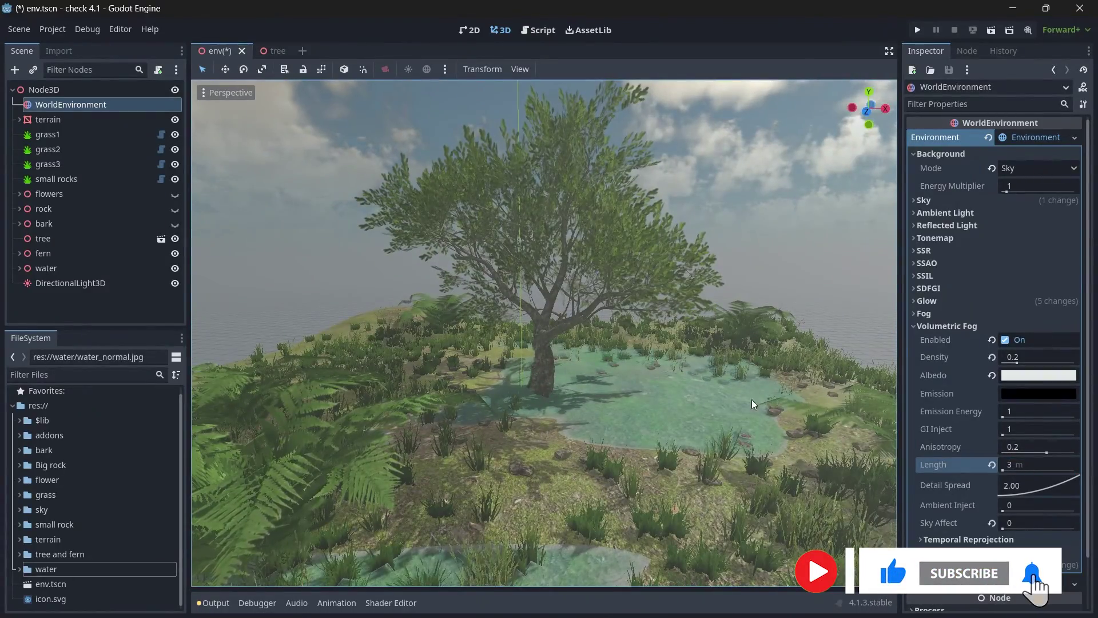
# Step: Reduce the volumetric fog's length to 2 m
pyautogui.moveTo(1003, 470); pyautogui.dragTo(1003, 473)
pyautogui.click(1025, 464)
pyautogui.write('2')
# Step: Set the volumetric fog's anisotropy to 0.9 while looking up at the sun through the tree's branches
pyautogui.moveTo(752, 421); pyautogui.dragTo(852, 378, button='right')
pyautogui.press('w')
pyautogui.moveTo(729, 389); pyautogui.dragTo(677, 386, button='right')
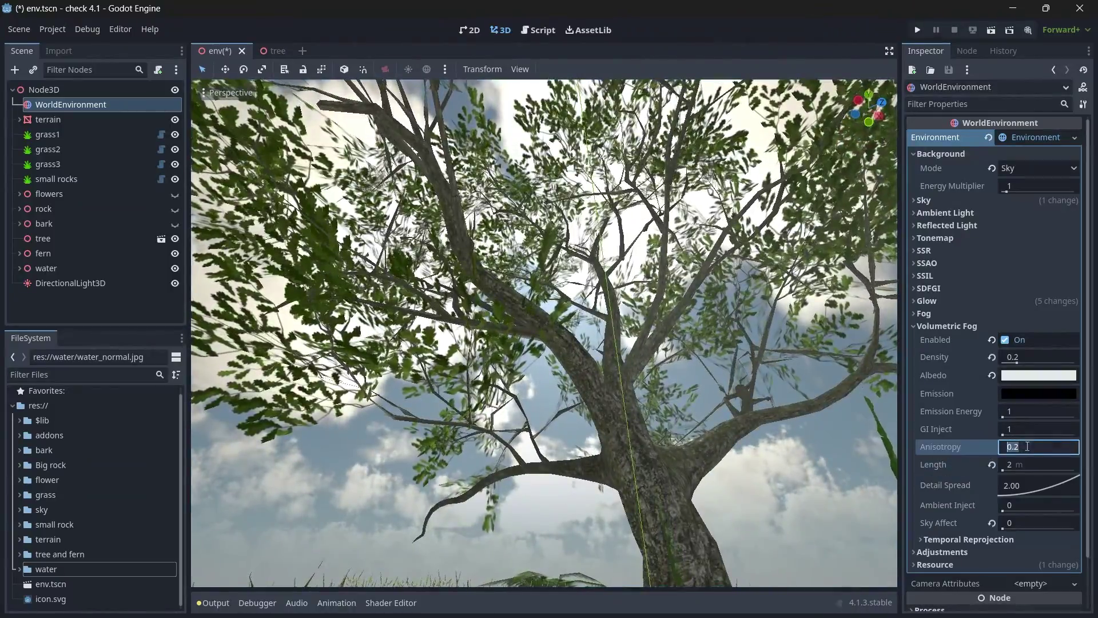
pyautogui.click(1034, 447)
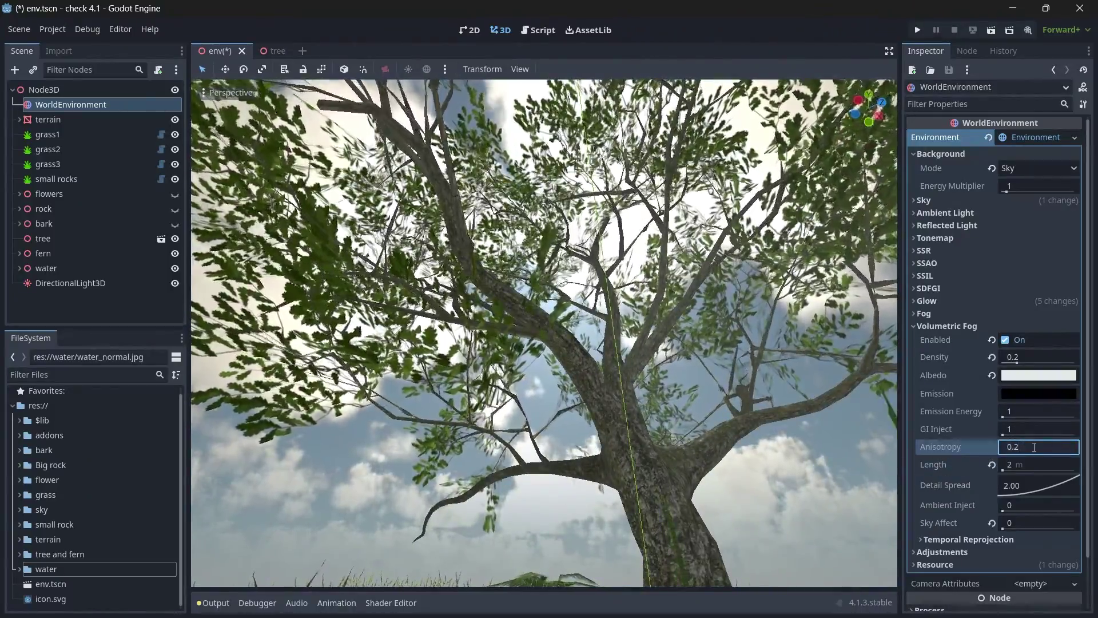
pyautogui.press('BackSpace')
pyautogui.write('9')
pyautogui.press('Return')
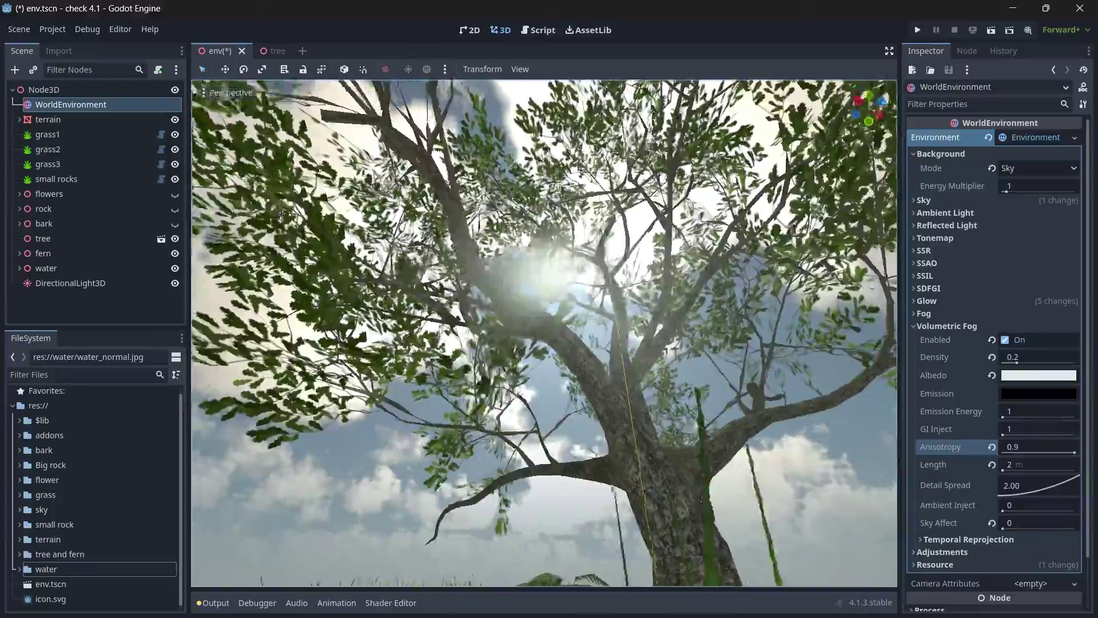
# Step: Switch the environment's tonemap mode to ACES
pyautogui.moveTo(701, 499); pyautogui.dragTo(646, 377, button='middle')
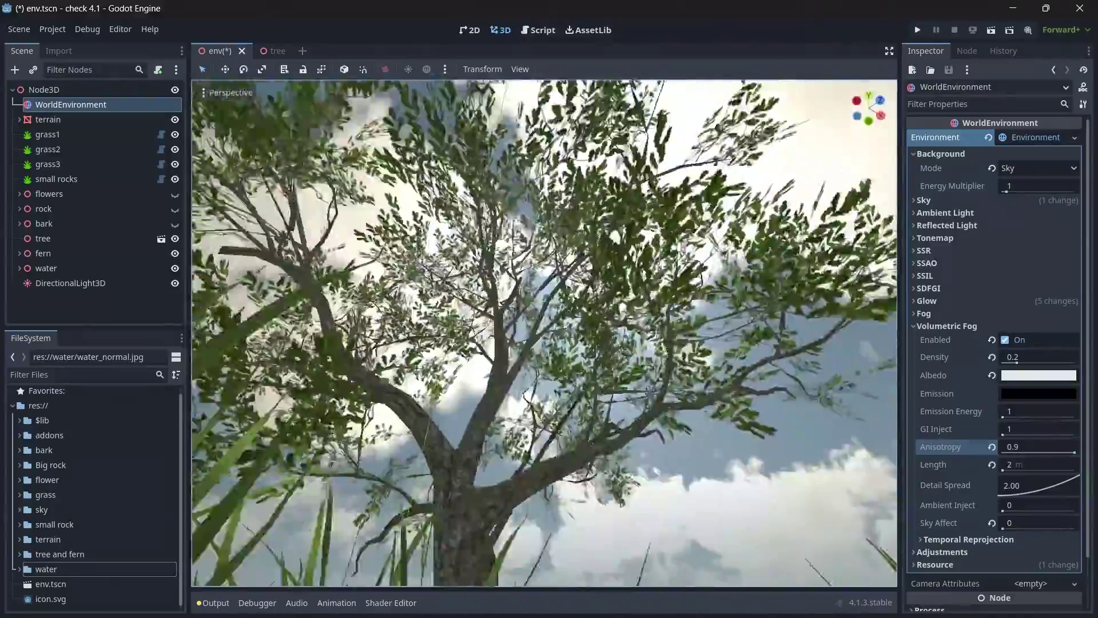
pyautogui.moveTo(544, 333); pyautogui.dragTo(335, 313, button='right')
pyautogui.click(929, 327)
pyautogui.click(928, 239)
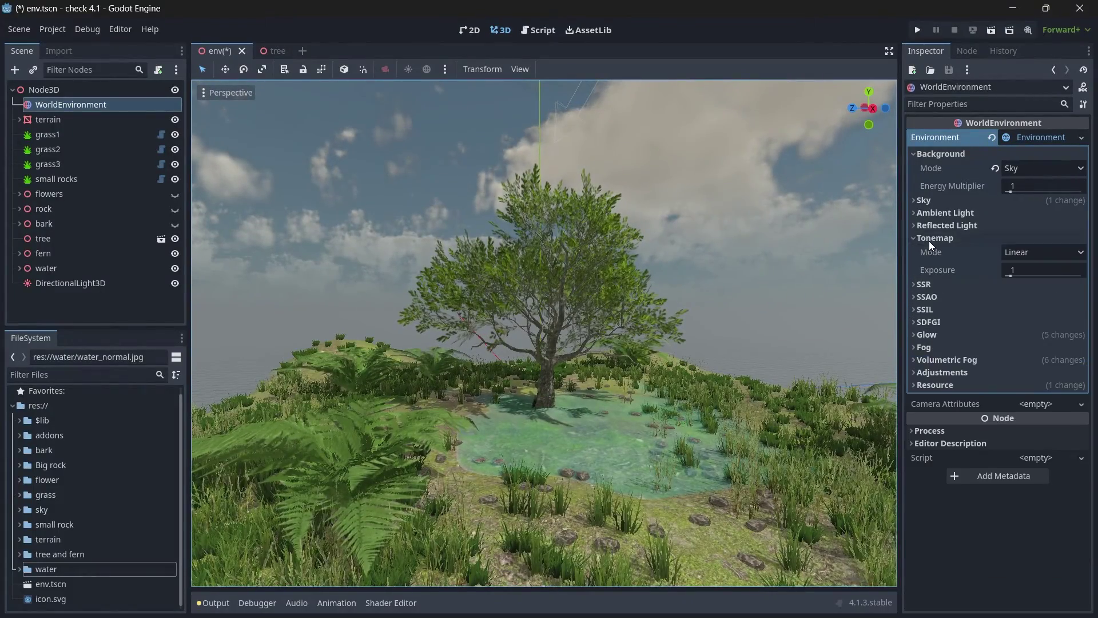
pyautogui.click(1011, 252)
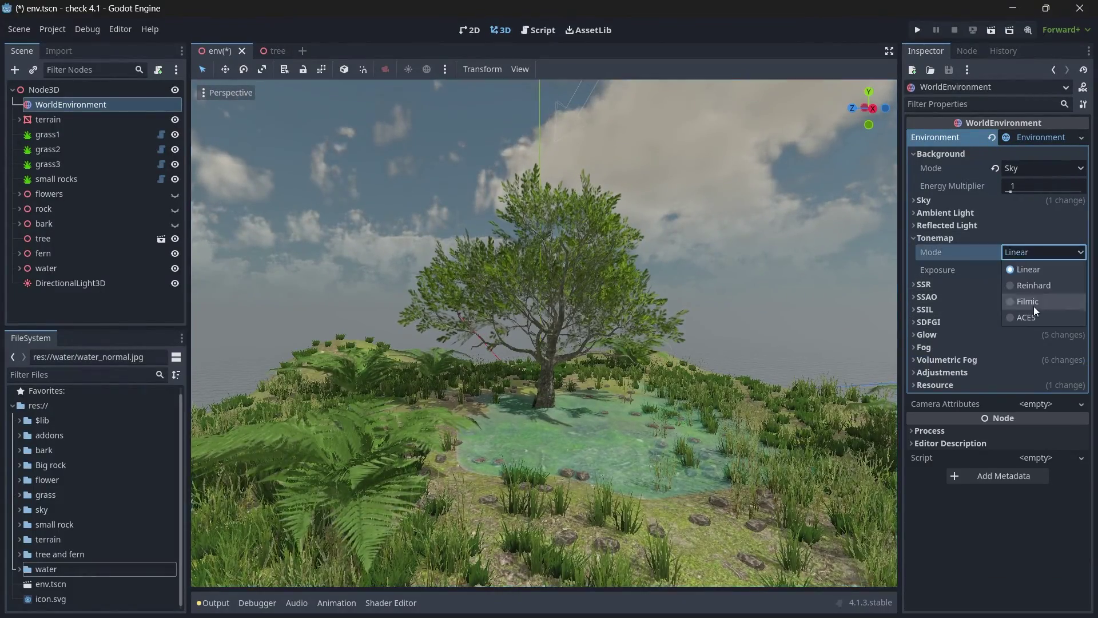
pyautogui.click(1021, 316)
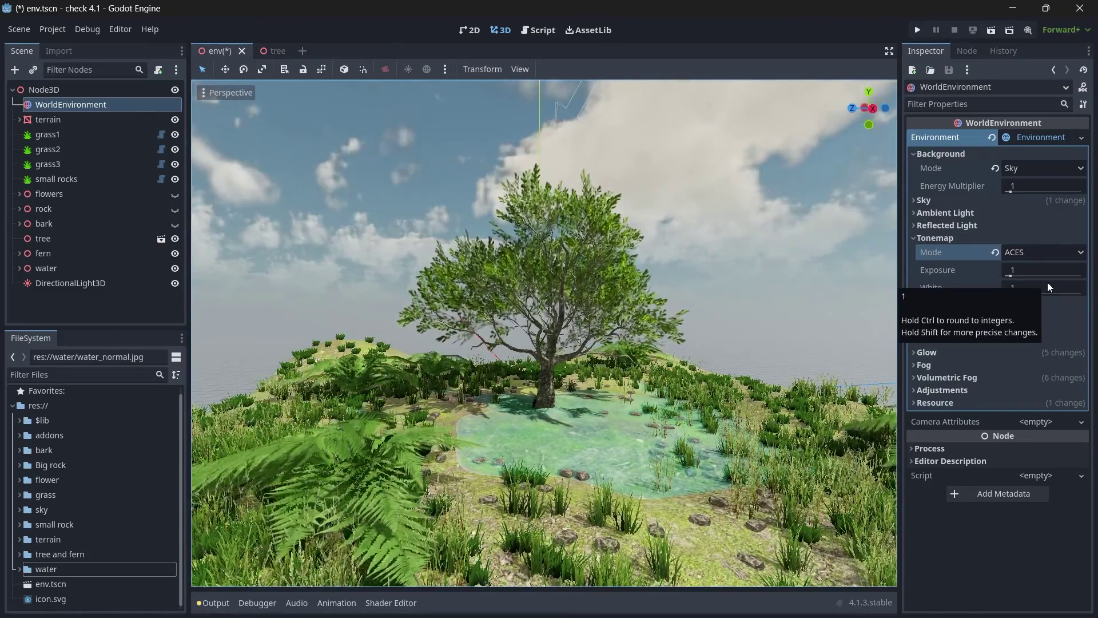
pyautogui.click(963, 236)
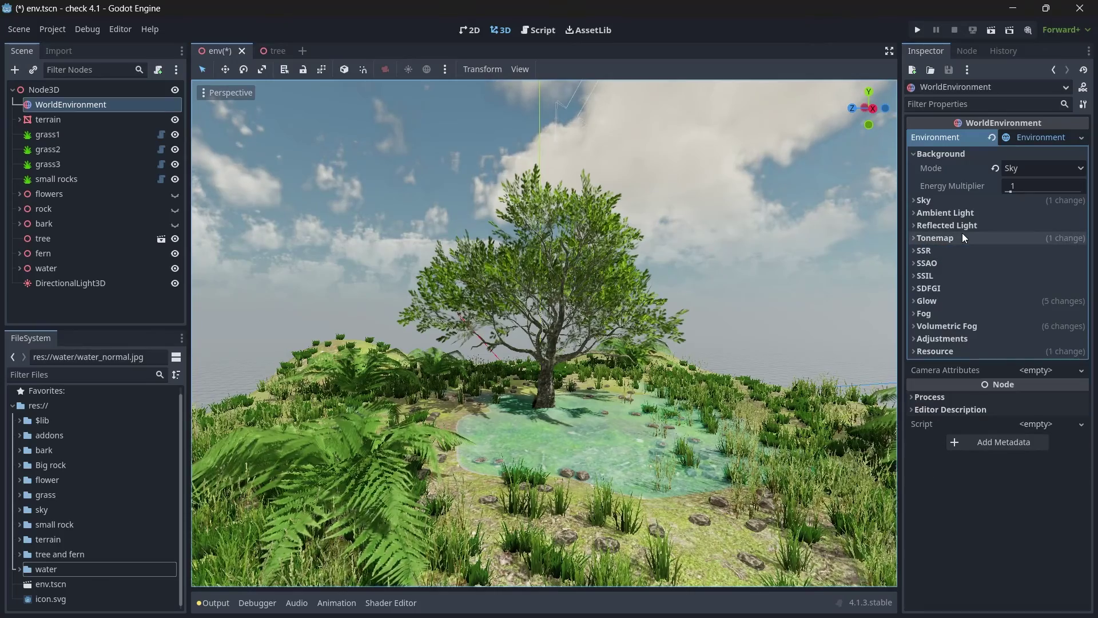
# Step: Enable SDFGI in the environment and raise its energy to 1.87
pyautogui.click(939, 286)
pyautogui.click(1008, 303)
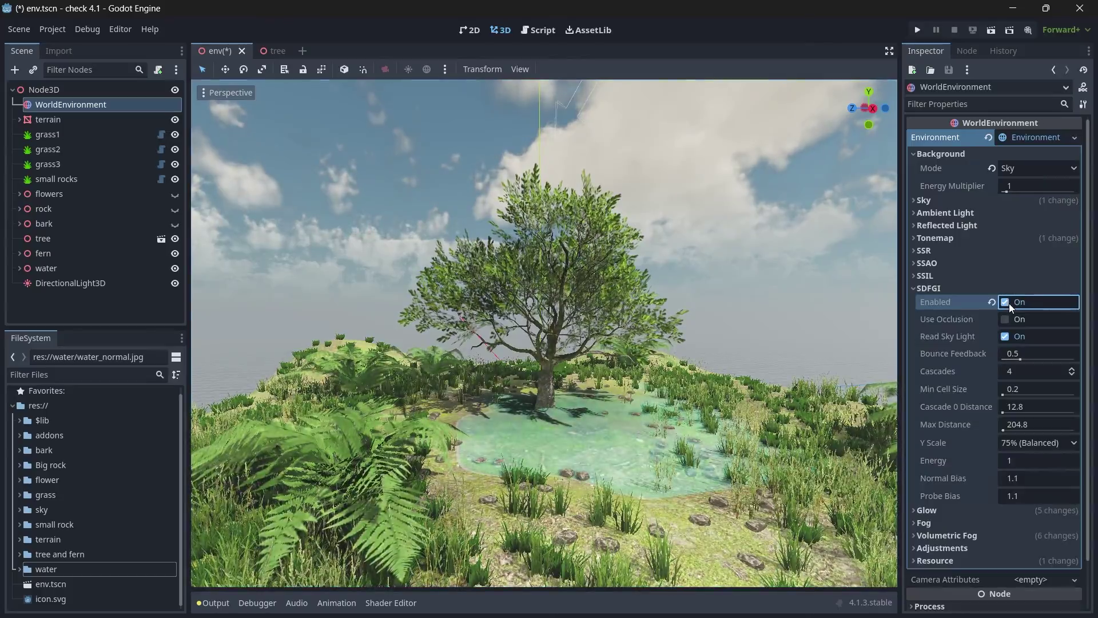
pyautogui.press('w')
pyautogui.moveTo(701, 327); pyautogui.dragTo(623, 454, button='right')
pyautogui.press('s')
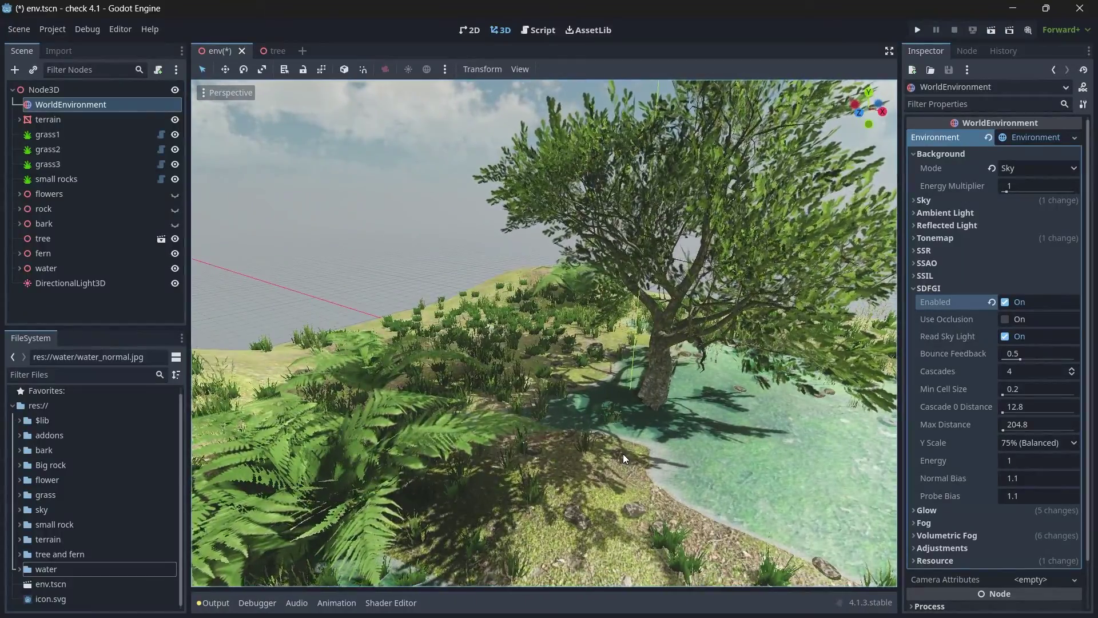
pyautogui.moveTo(1015, 460)
pyautogui.mouseDown()
pyautogui.moveTo(1046, 461)
pyautogui.moveTo(1018, 465)
pyautogui.mouseUp()
pyautogui.moveTo(607, 378)
pyautogui.mouseDown(button='right')
pyautogui.moveTo(735, 352)
pyautogui.moveTo(607, 377)
pyautogui.mouseUp(button='right')
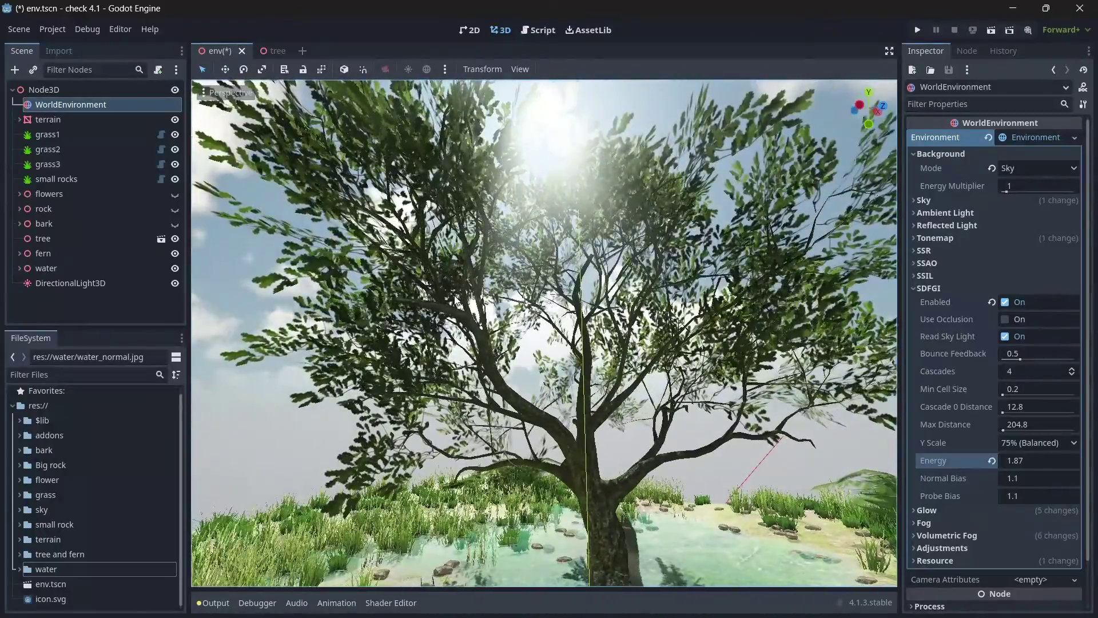
# Step: In the tree scene, lighten the leaf material's backlight color to aeaeae, then return to the env scene
pyautogui.click(277, 51)
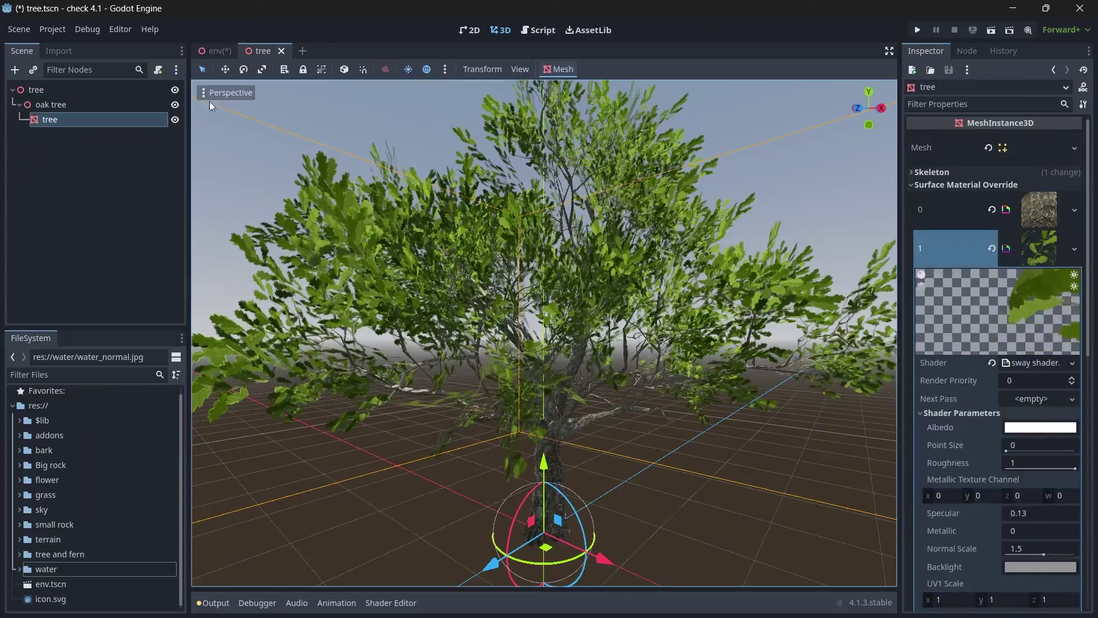
pyautogui.click(71, 122)
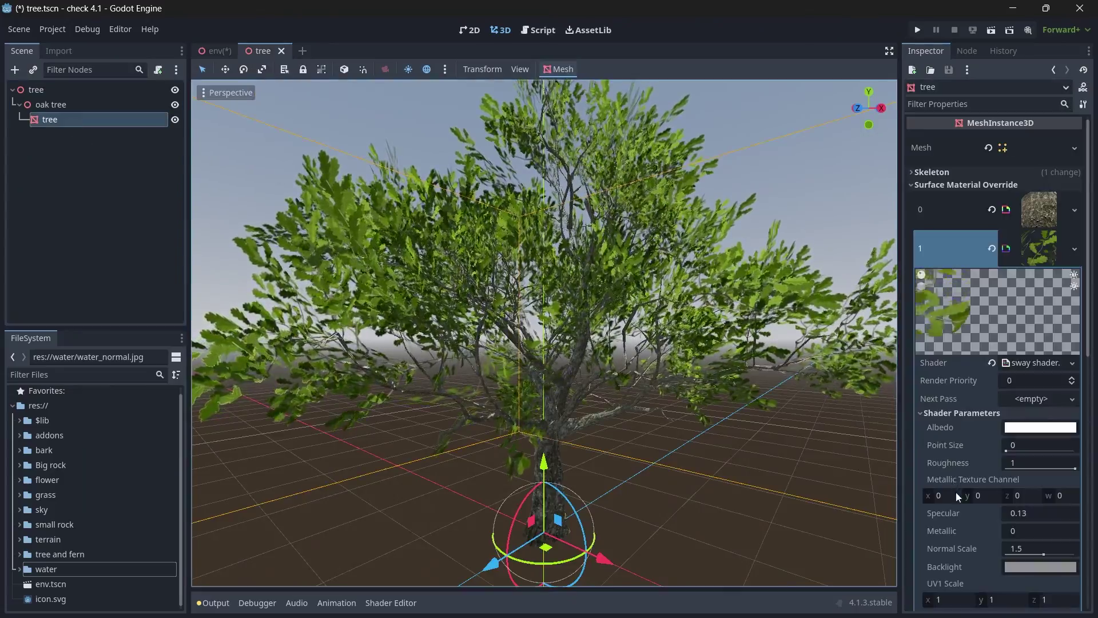
pyautogui.scroll(-3, 956, 494)
pyautogui.click(1036, 444)
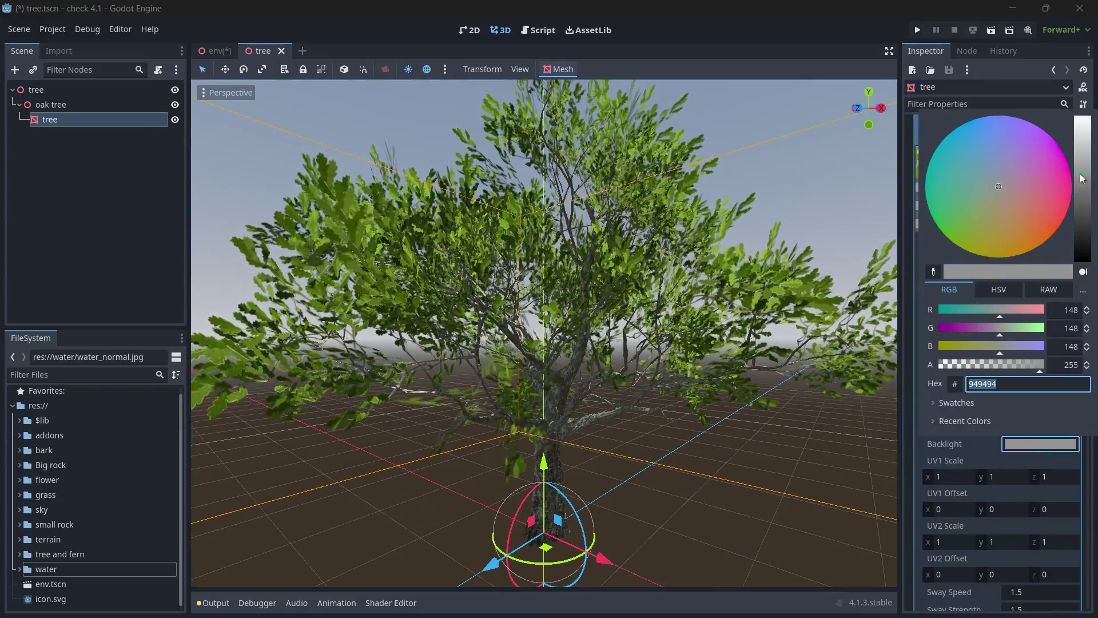
pyautogui.moveTo(1079, 169); pyautogui.dragTo(1082, 163)
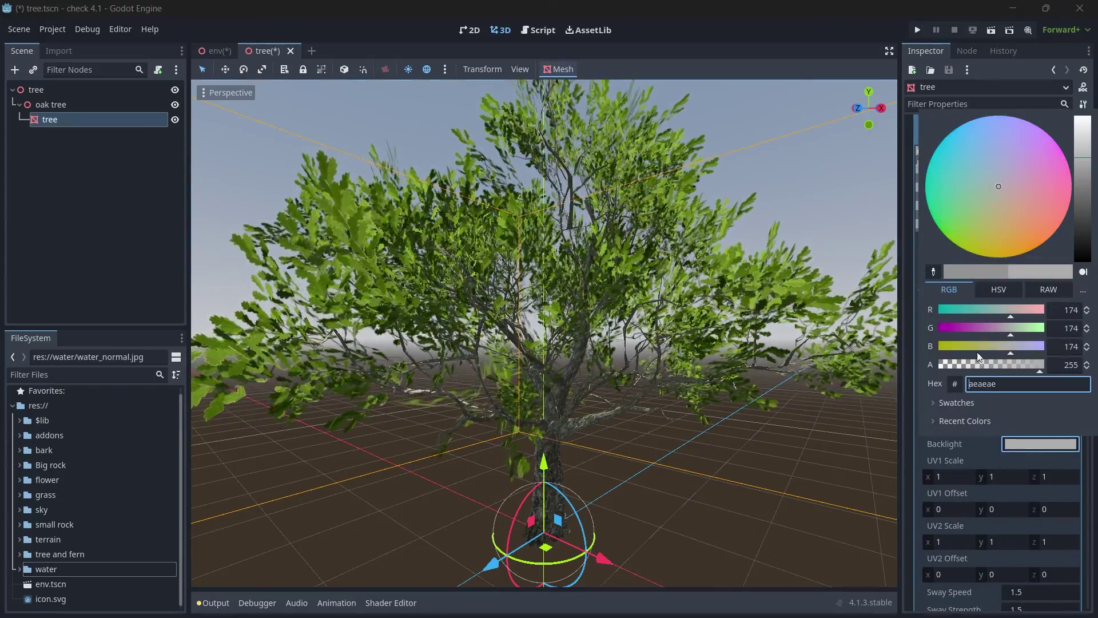
pyautogui.click(215, 51)
pyautogui.click(215, 51)
# Step: Enable SSIL and SSAO in the environment
pyautogui.moveTo(457, 309); pyautogui.dragTo(680, 354, button='middle')
pyautogui.click(928, 287)
pyautogui.click(928, 275)
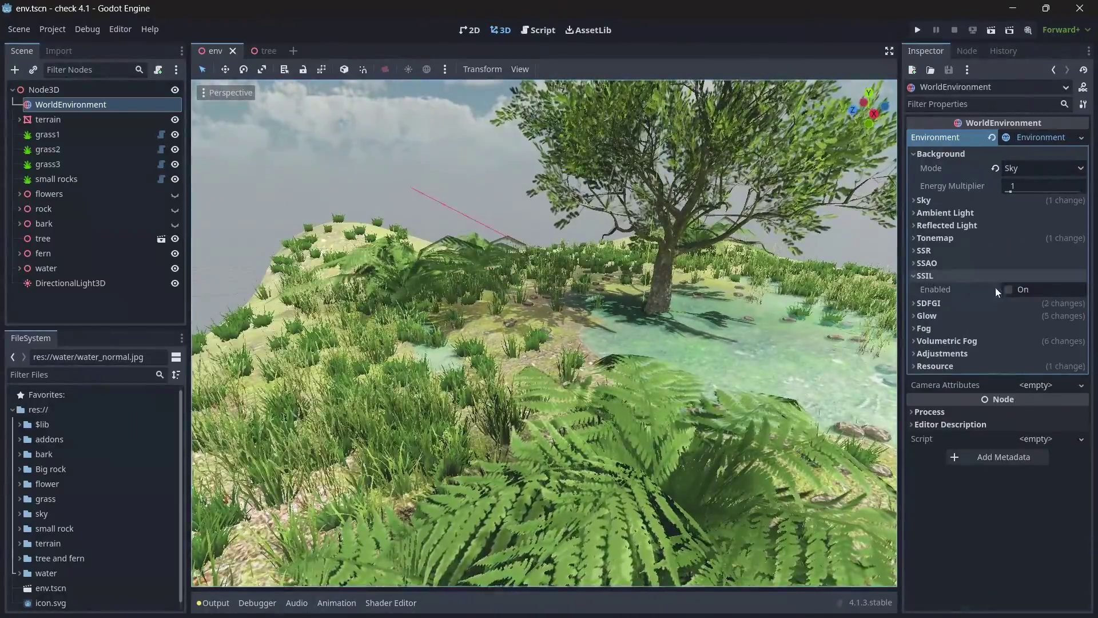
pyautogui.click(1008, 289)
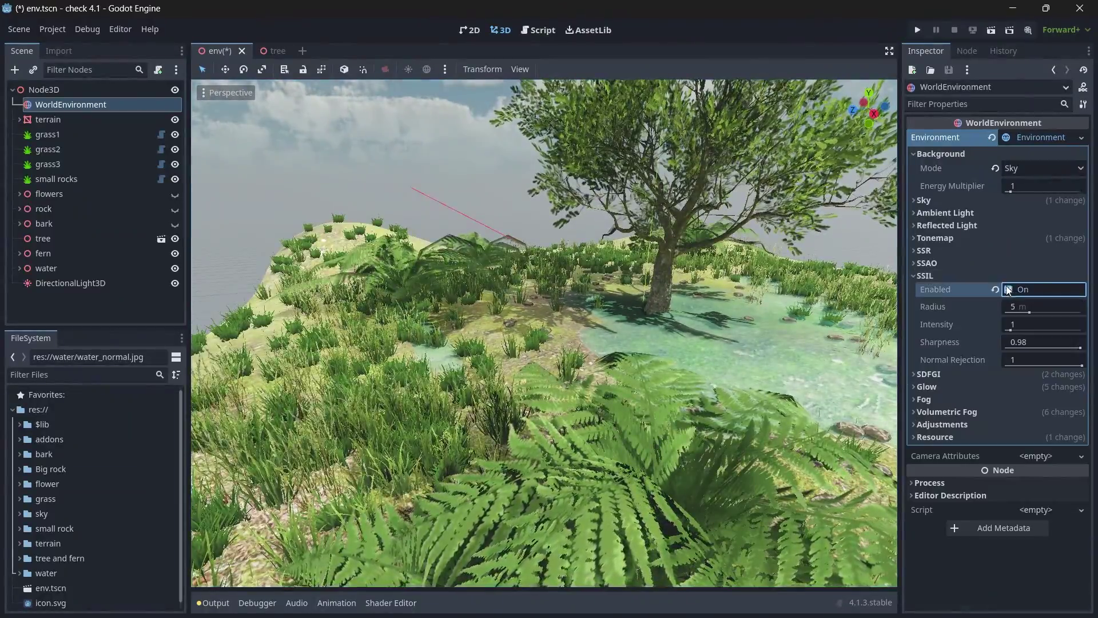
pyautogui.click(932, 262)
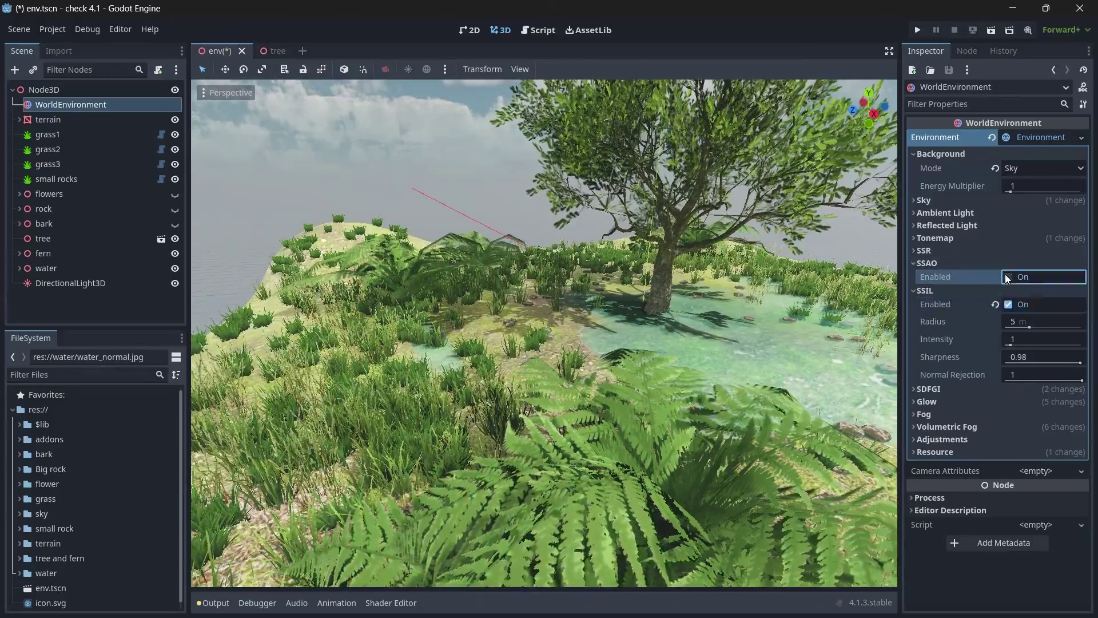
pyautogui.click(1007, 276)
# Step: Examine the scene and sky from several angles with SSAO and SSIL enabled
pyautogui.press('s')
pyautogui.moveTo(562, 375)
pyautogui.mouseDown(button='right')
pyautogui.moveTo(589, 399)
pyautogui.moveTo(553, 346)
pyautogui.moveTo(680, 252)
pyautogui.moveTo(572, 337)
pyautogui.moveTo(672, 273)
pyautogui.moveTo(629, 292)
pyautogui.moveTo(641, 246)
pyautogui.moveTo(564, 369)
pyautogui.mouseUp(button='right')
pyautogui.press('d')
pyautogui.press('w')
pyautogui.press('s')
pyautogui.press('w')
pyautogui.click(934, 264)
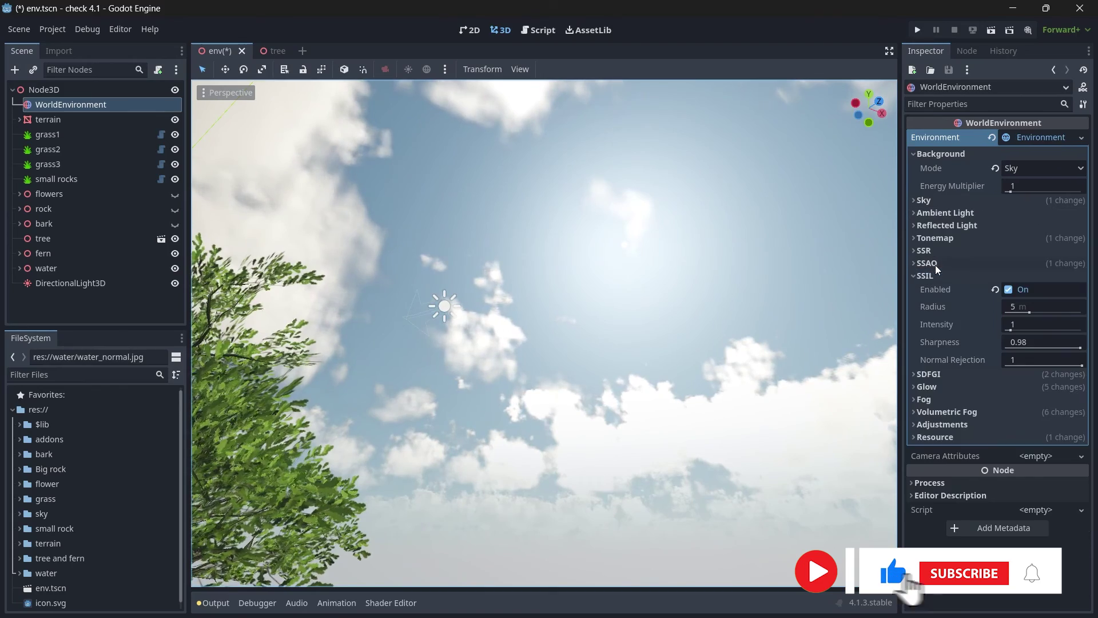
pyautogui.click(934, 276)
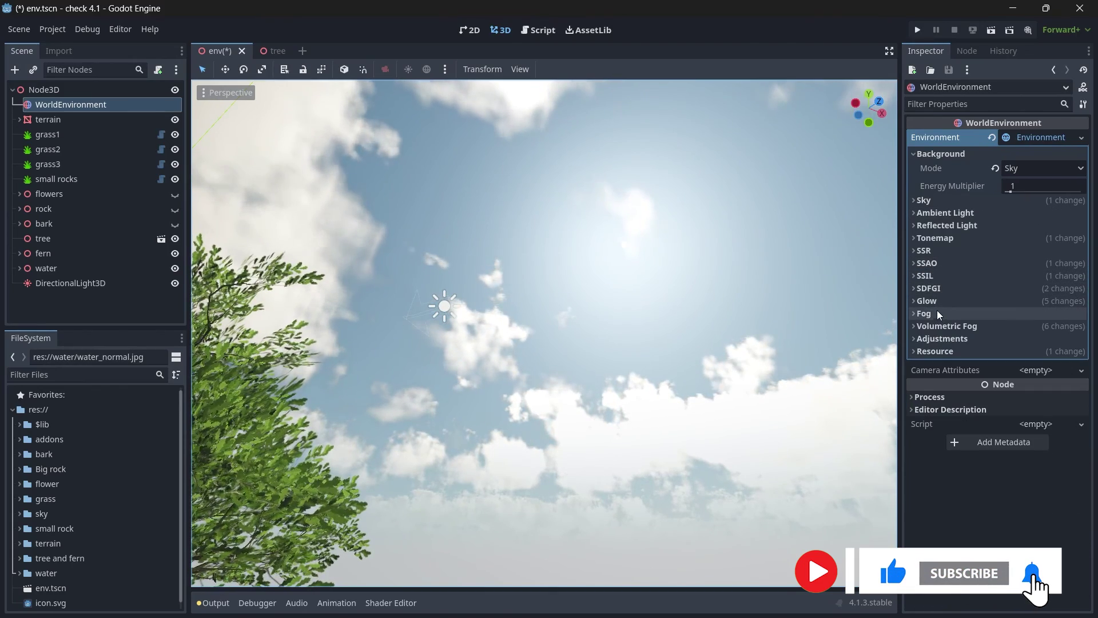
# Step: Try glow HDR luminance cap values of 0.01 and 0.2 while facing the sun
pyautogui.click(927, 301)
pyautogui.moveTo(1020, 477); pyautogui.dragTo(1041, 477)
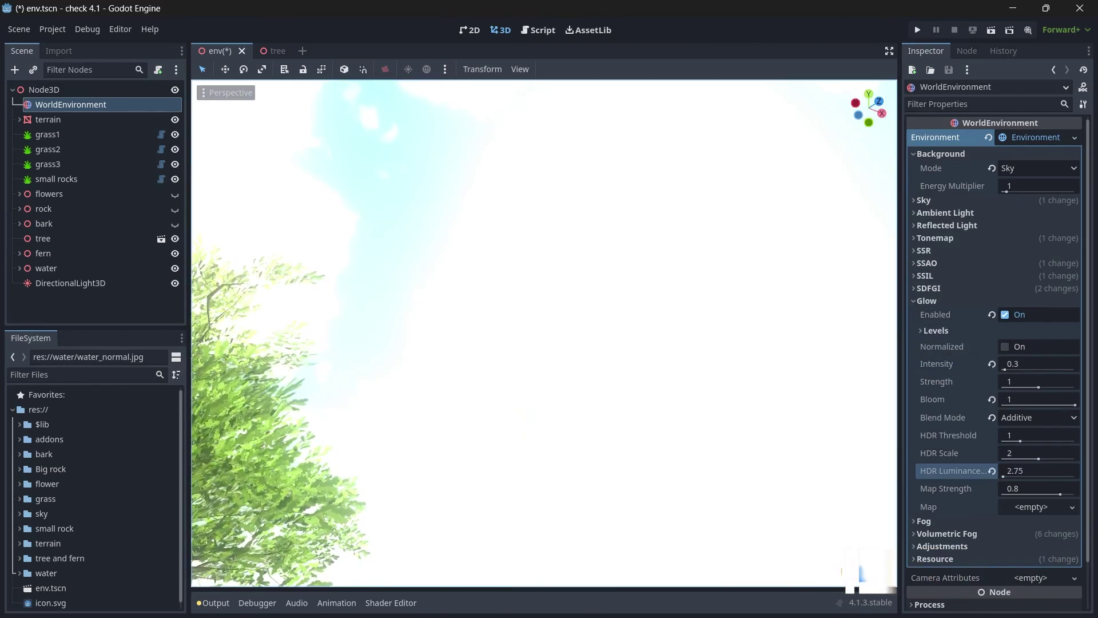
pyautogui.write('0.01')
pyautogui.press('Return')
pyautogui.click(1034, 473)
pyautogui.write('0.2')
pyautogui.press('Return')
# Step: Lower the glow's HDR luminance cap to 0.05 and refine it to 0.03
pyautogui.click(1035, 473)
pyautogui.write('0.05')
pyautogui.press('Return')
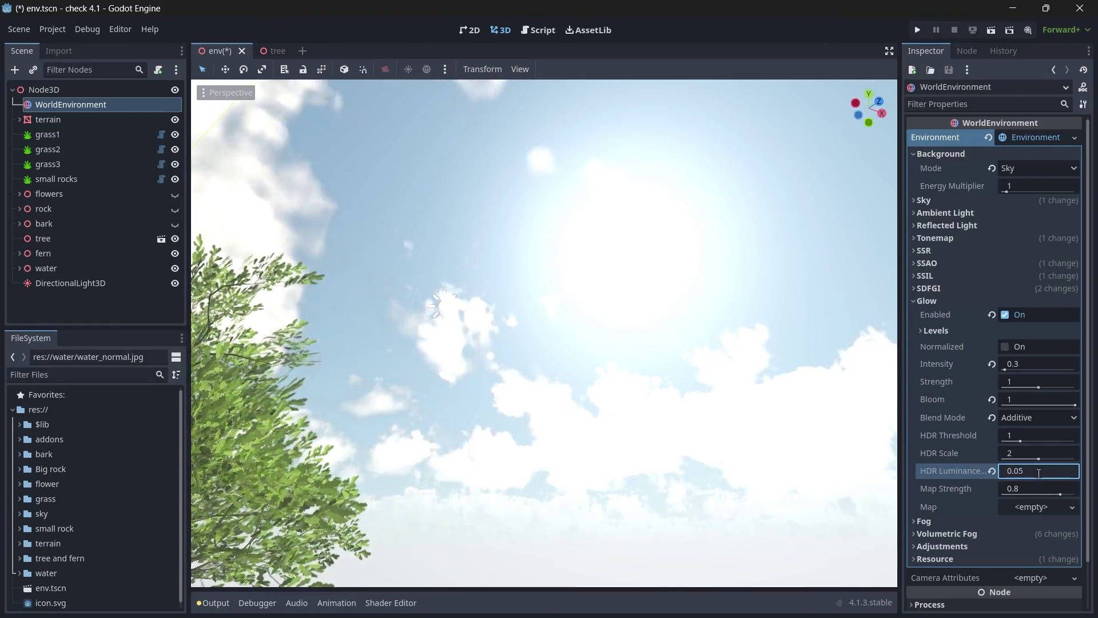
pyautogui.press('BackSpace')
pyautogui.write('3')
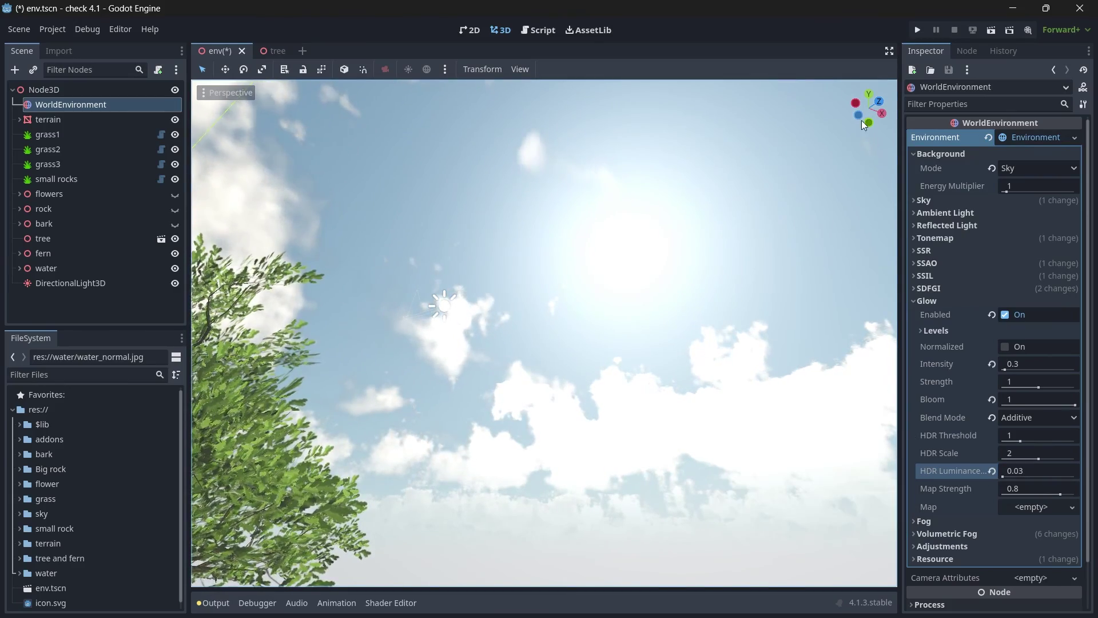
# Step: Tint the terrain material's albedo color to the muted grey-green c0cac2
pyautogui.moveTo(717, 284); pyautogui.dragTo(479, 356, button='middle')
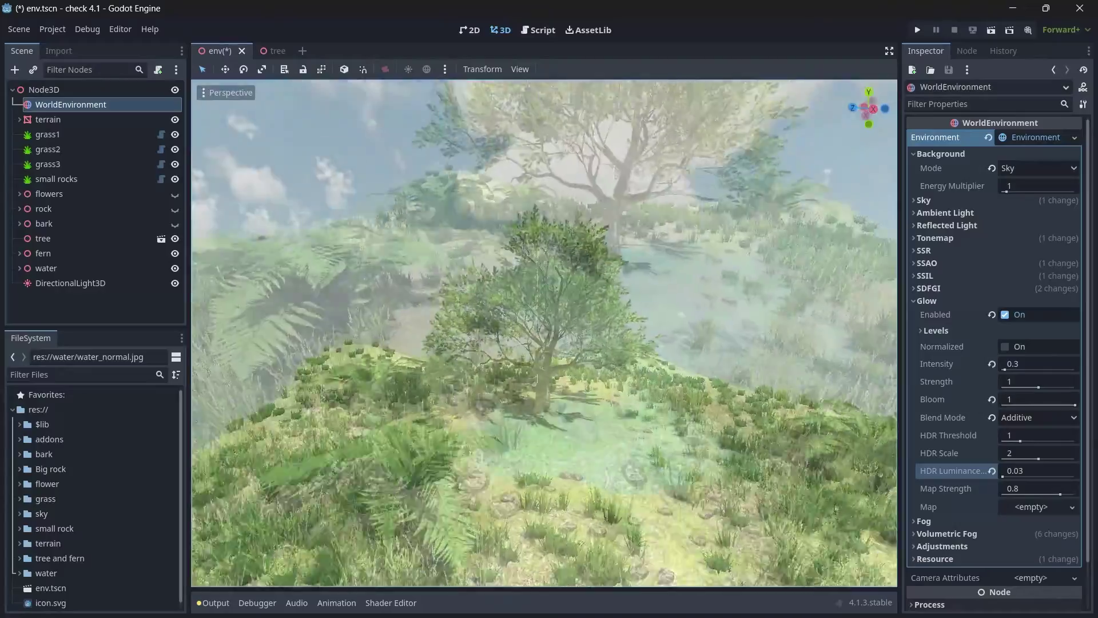
pyautogui.moveTo(635, 371); pyautogui.dragTo(622, 396, button='middle')
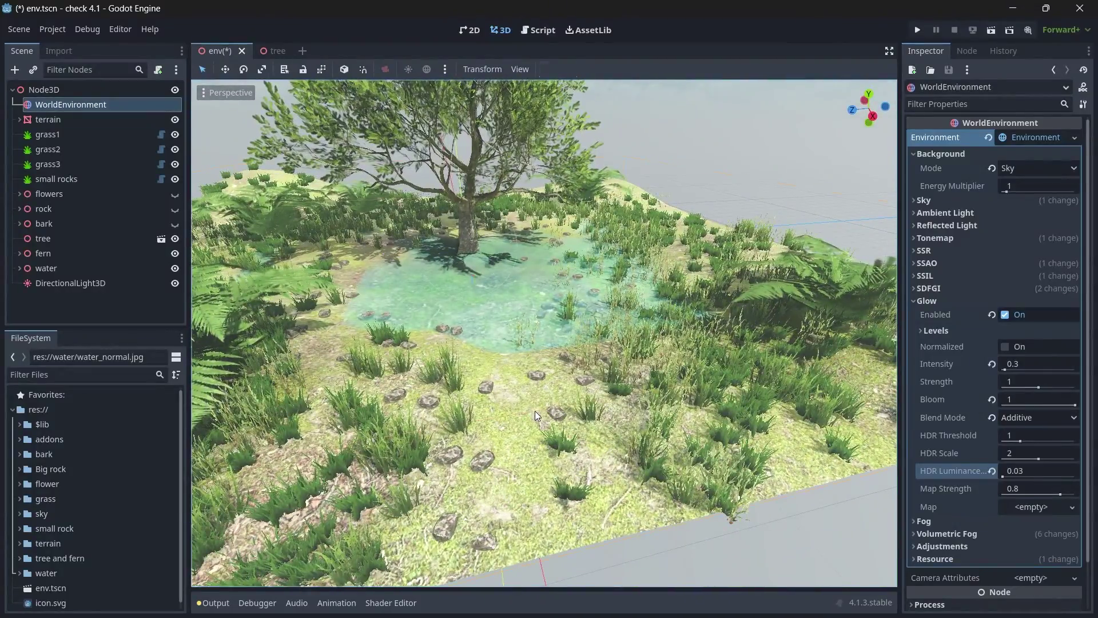
pyautogui.click(534, 411)
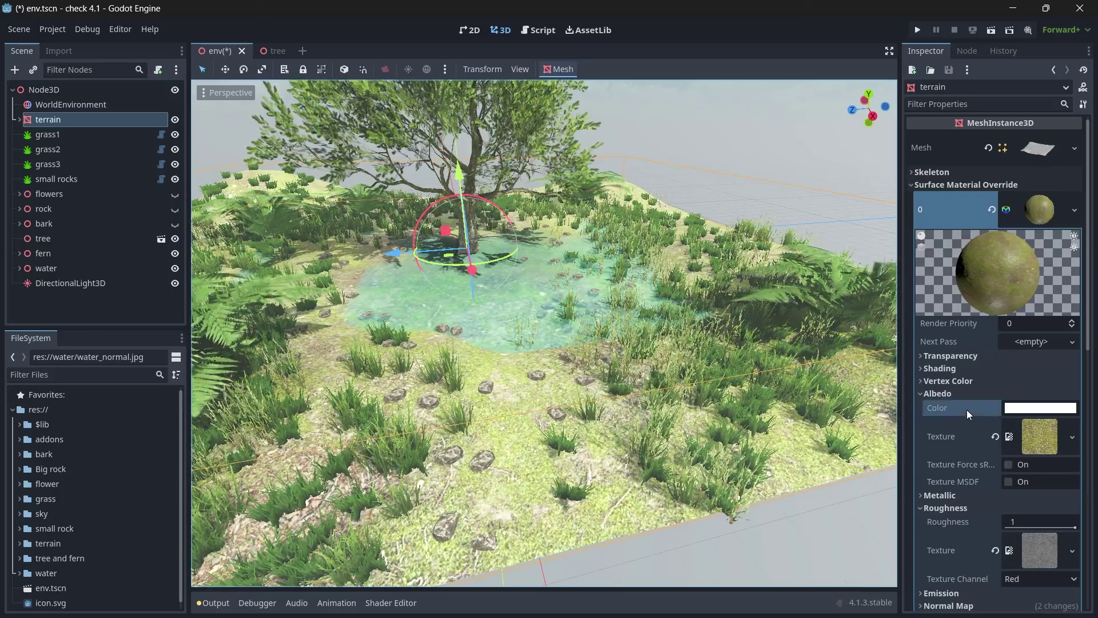
pyautogui.click(1023, 408)
pyautogui.click(1080, 108)
pyautogui.click(994, 154)
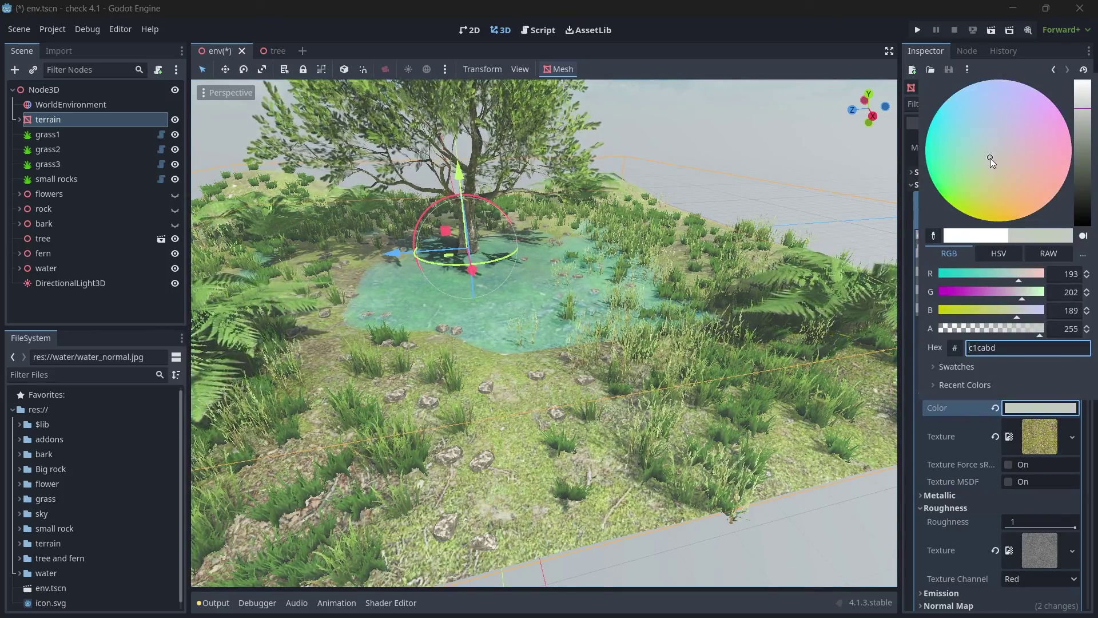
pyautogui.moveTo(989, 159); pyautogui.dragTo(991, 154)
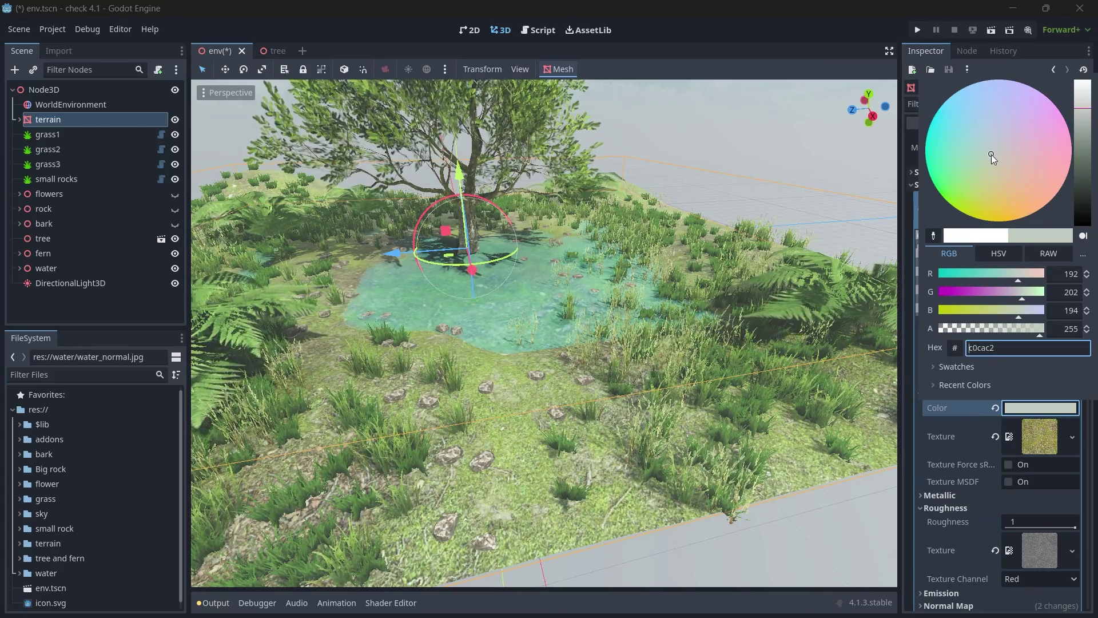
pyautogui.click(815, 116)
pyautogui.click(749, 194)
# Step: Fly around the nature scene to examine the lighting on the tree, pond and flowers
pyautogui.moveTo(749, 193)
pyautogui.mouseDown(button='right')
pyautogui.moveTo(763, 148)
pyautogui.moveTo(863, 142)
pyautogui.moveTo(732, 163)
pyautogui.moveTo(675, 189)
pyautogui.moveTo(744, 197)
pyautogui.moveTo(707, 178)
pyautogui.moveTo(649, 183)
pyautogui.moveTo(767, 182)
pyautogui.mouseUp(button='right')
pyautogui.press('a')
pyautogui.press('d')
pyautogui.press('q')
pyautogui.press('e')
pyautogui.press('q')
pyautogui.press('d')
pyautogui.press('e')
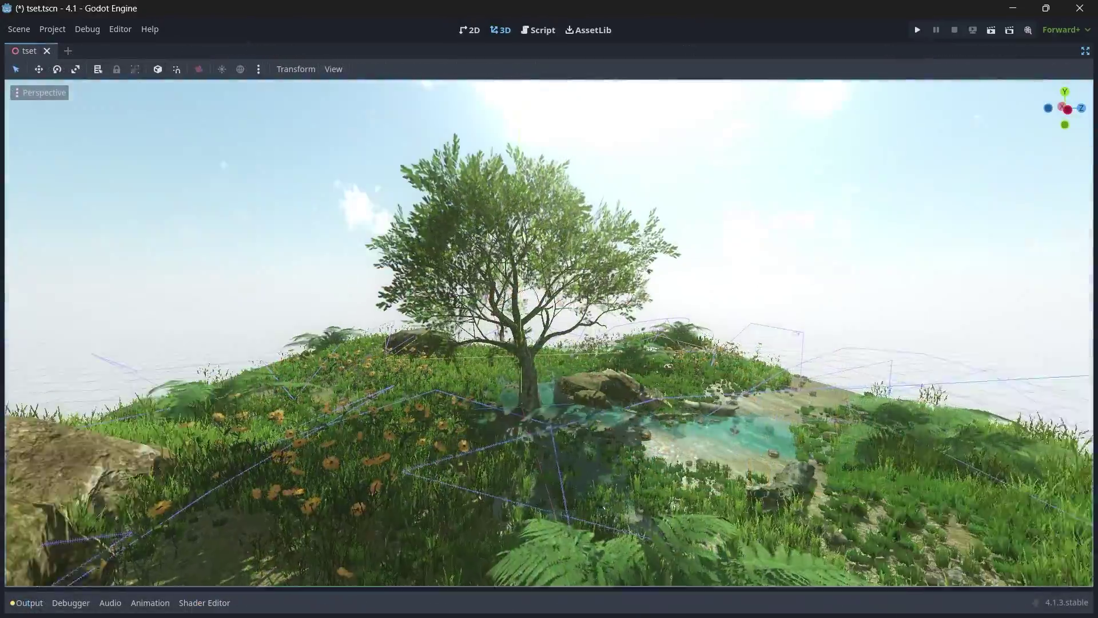
pyautogui.press('w')
pyautogui.press('a')
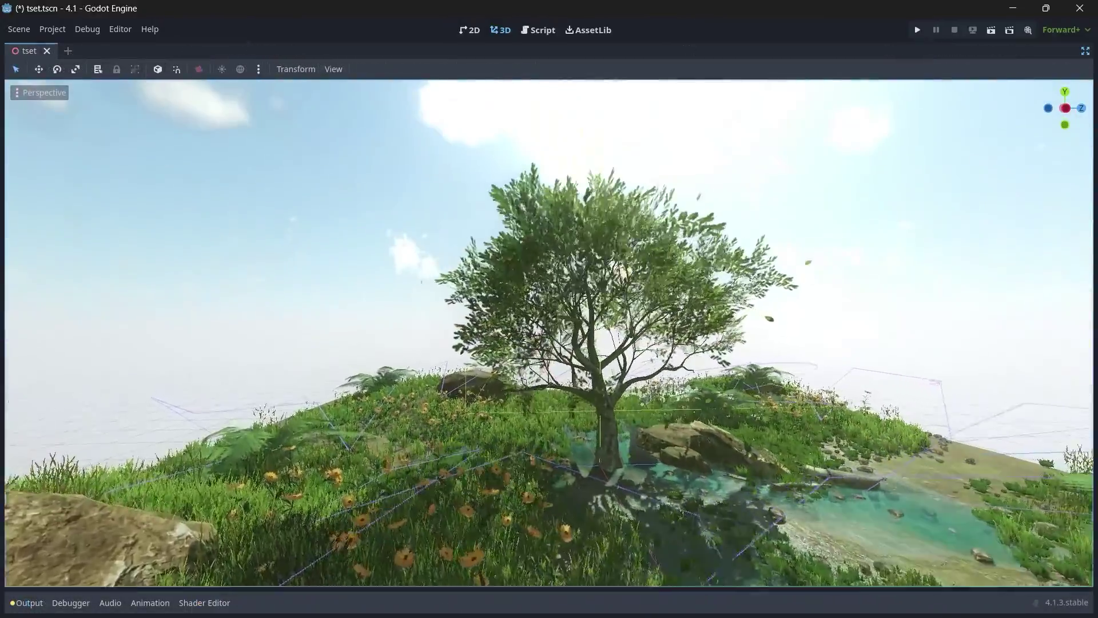